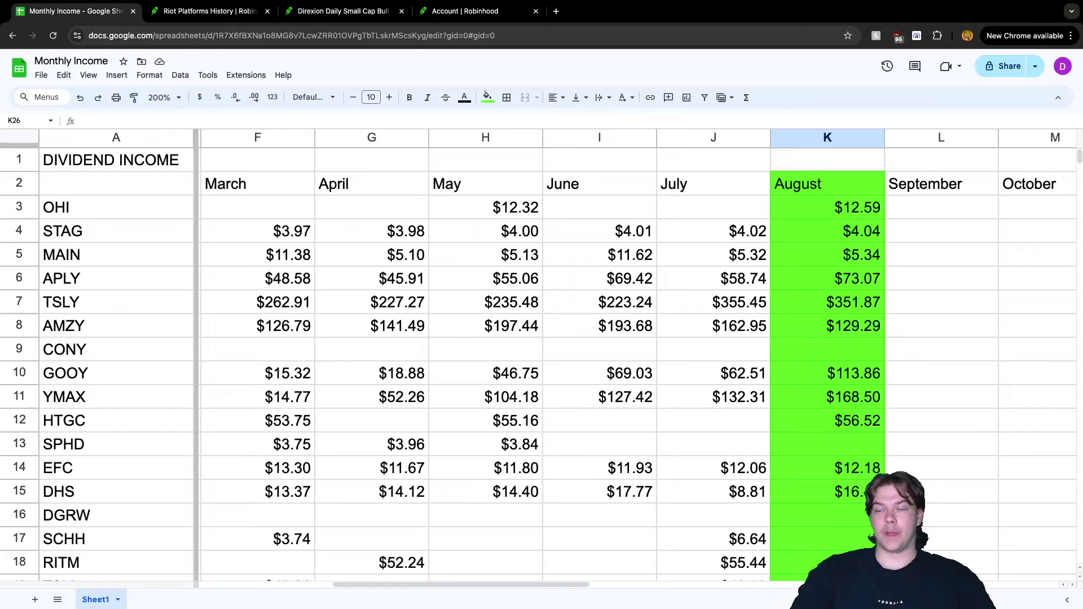
- Compare the August dividends for OHI, STAG and MAIN with each stock's previous payout in May or July
scroll(541, 361, right, 5)
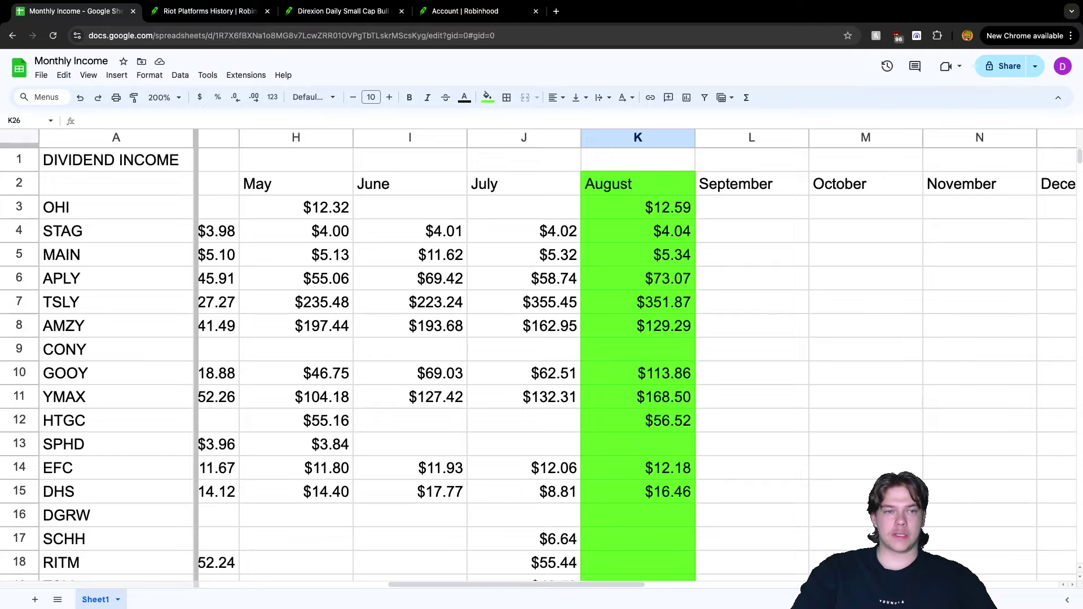
click(638, 207)
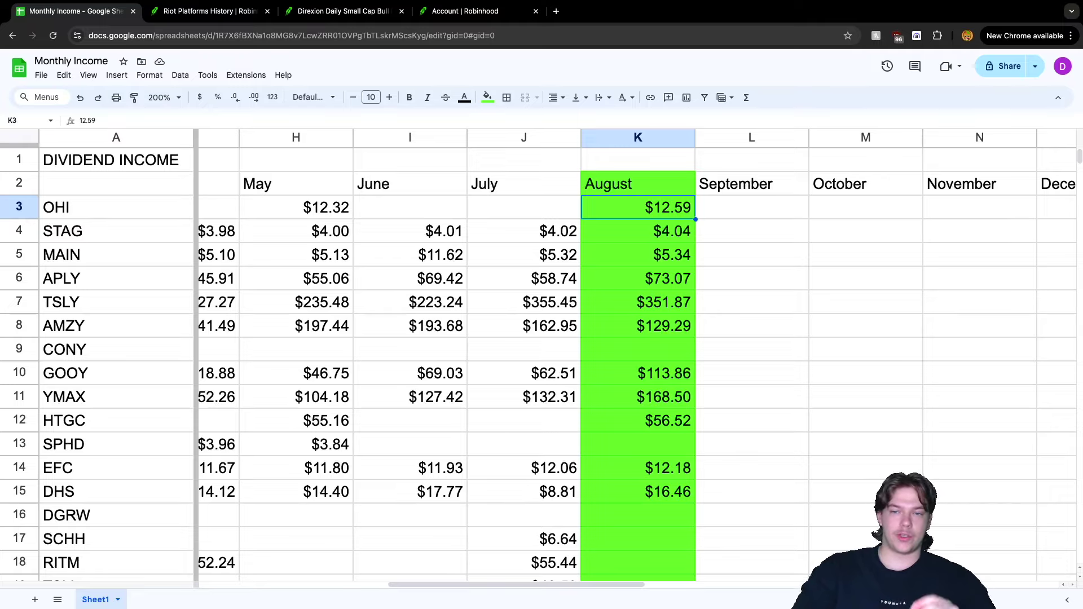
click(638, 231)
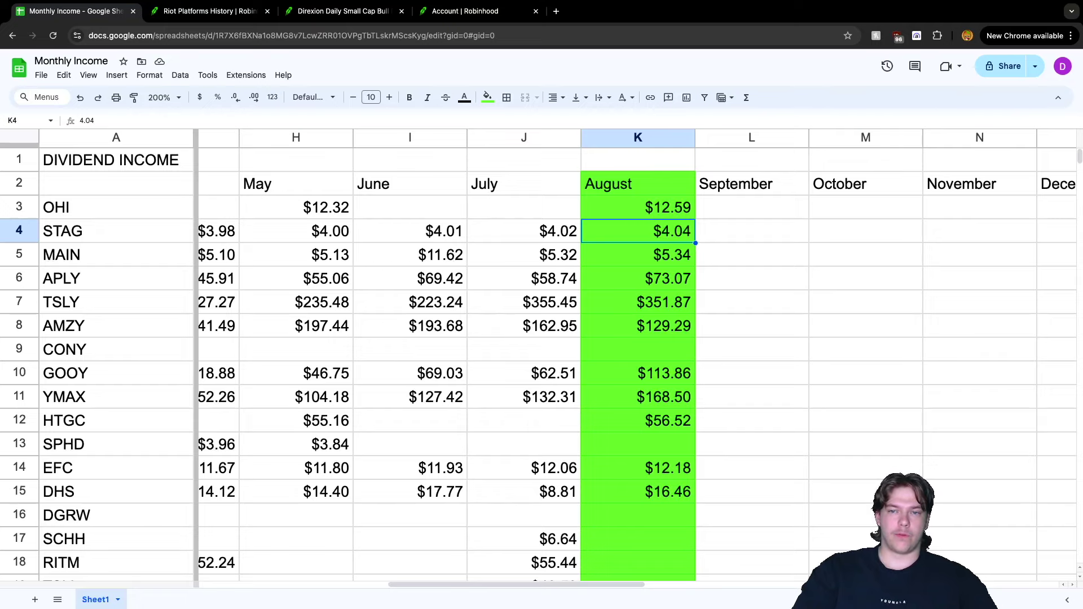
click(638, 207)
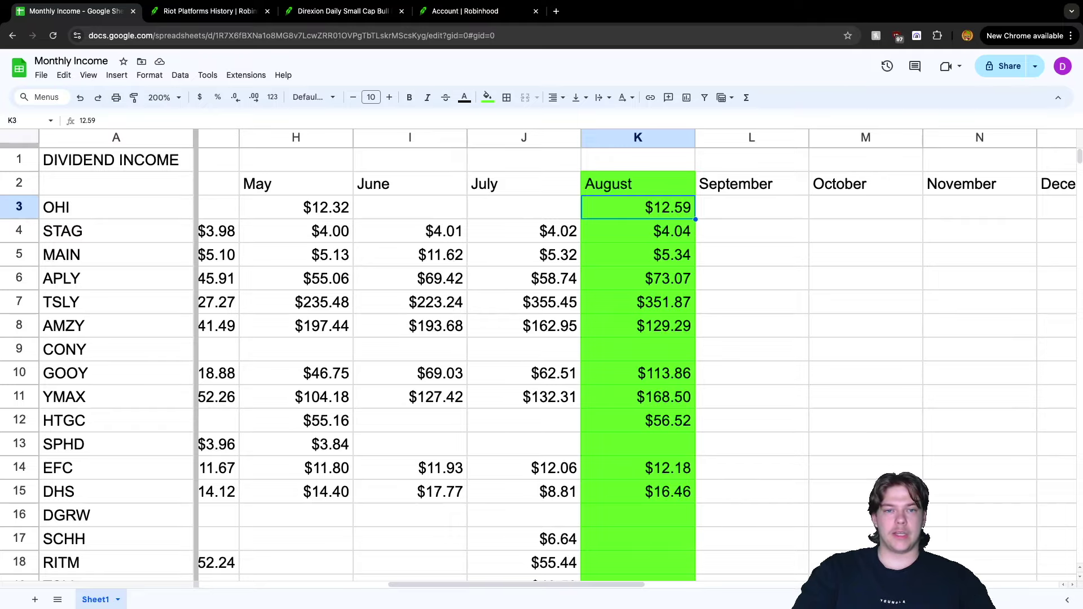
click(296, 207)
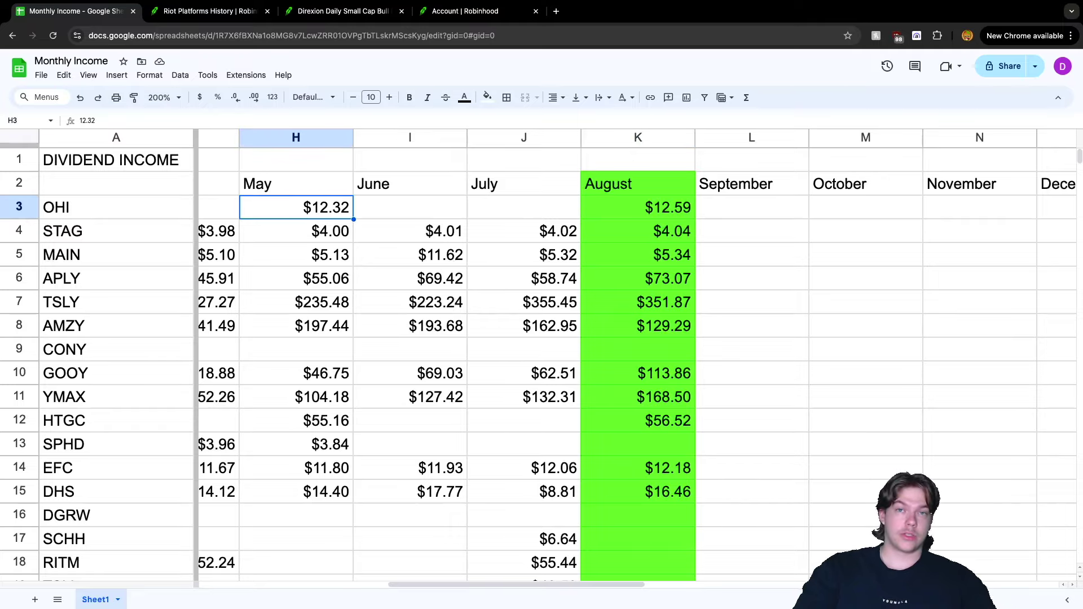
click(637, 231)
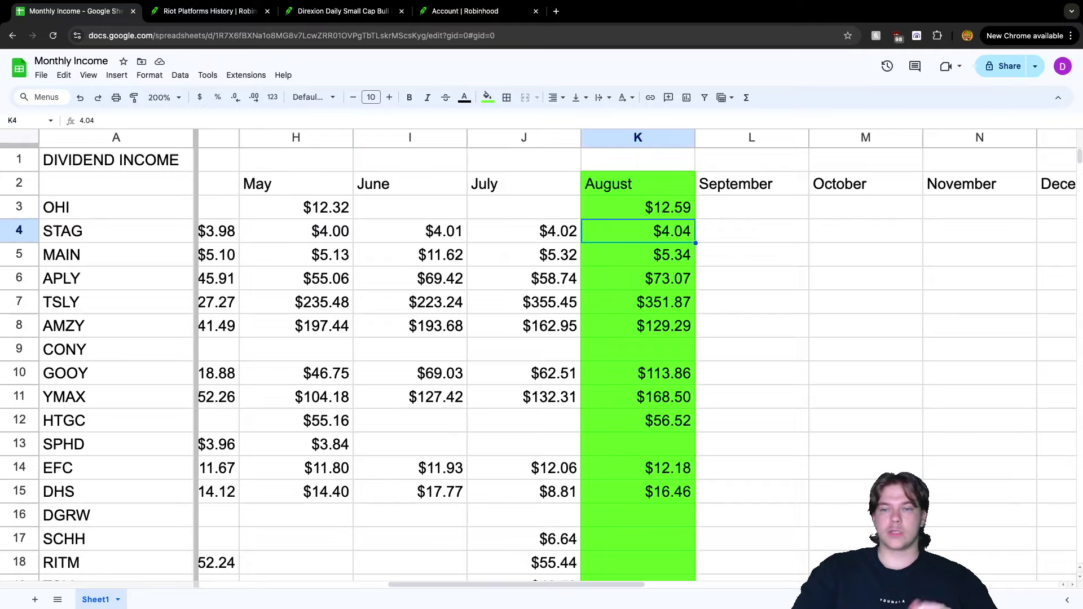
click(524, 231)
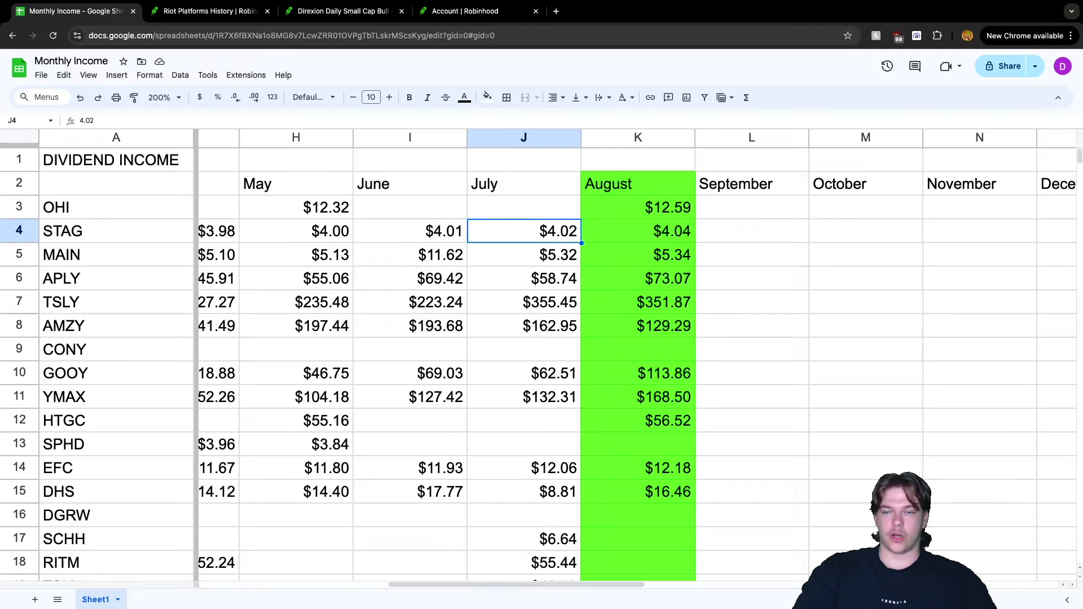
click(637, 254)
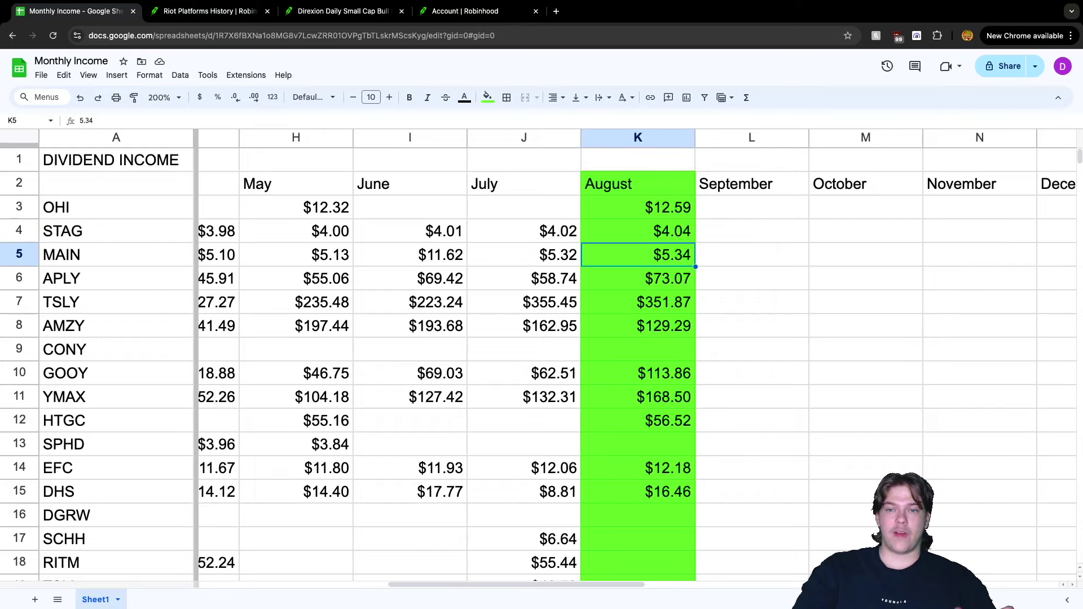
click(523, 254)
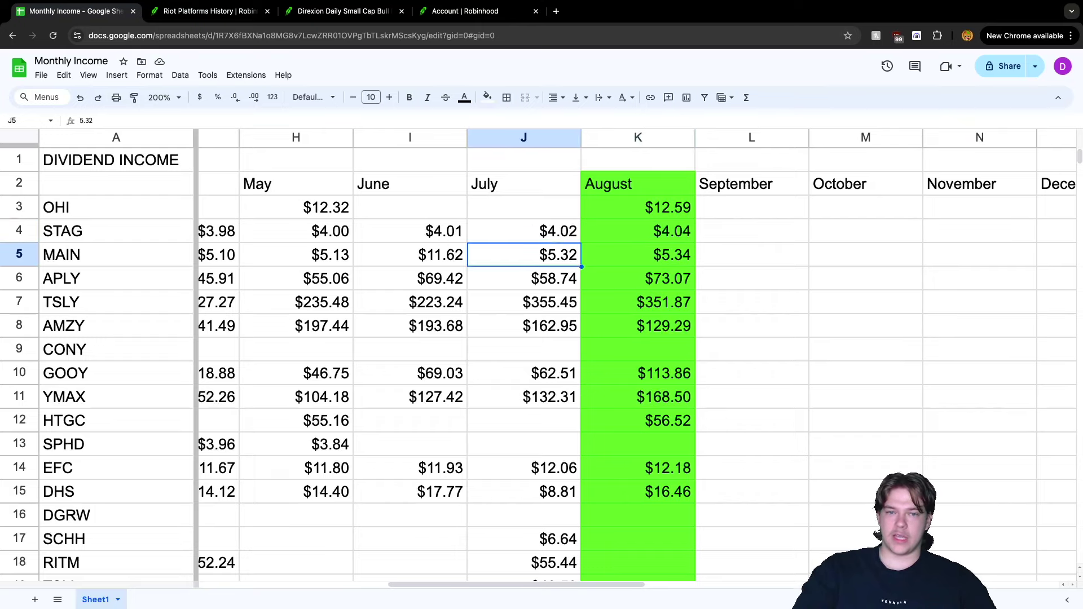
- Compare the August dividends for APLY and TSLY with their July and June payouts
click(638, 278)
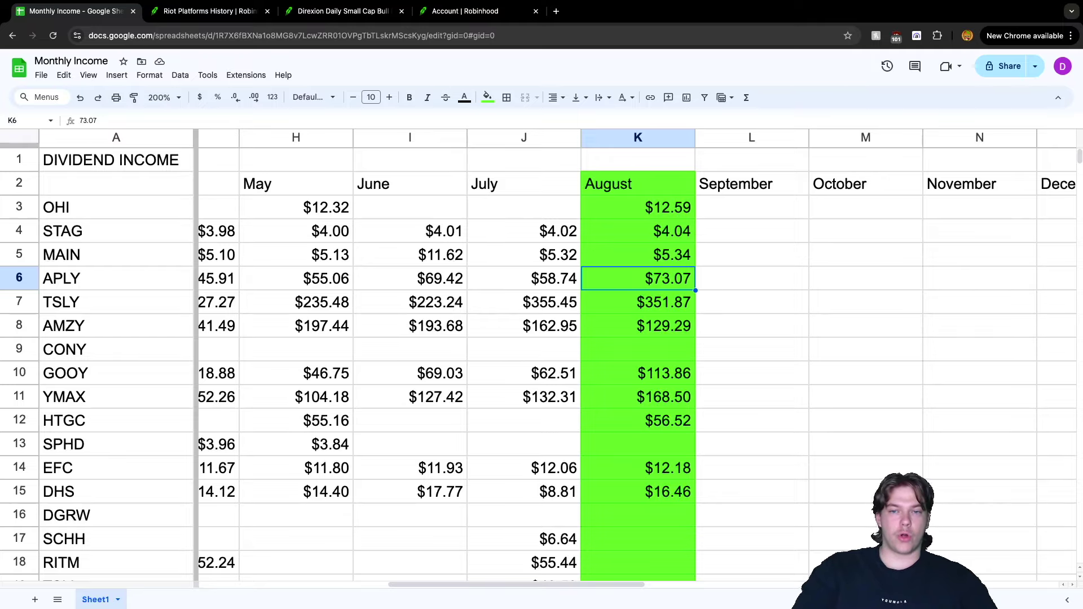
click(524, 278)
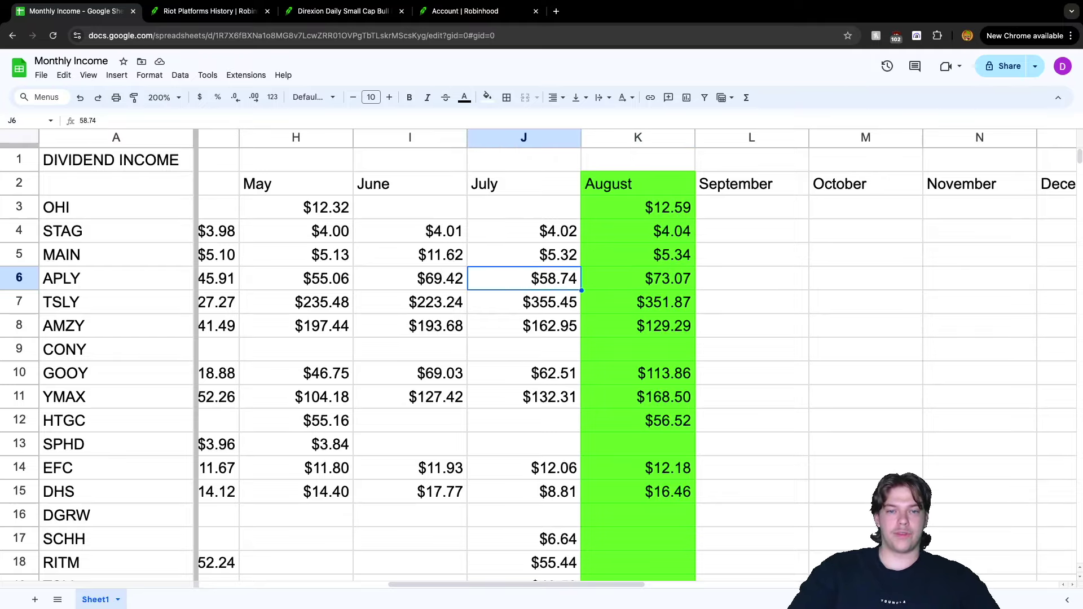
click(410, 278)
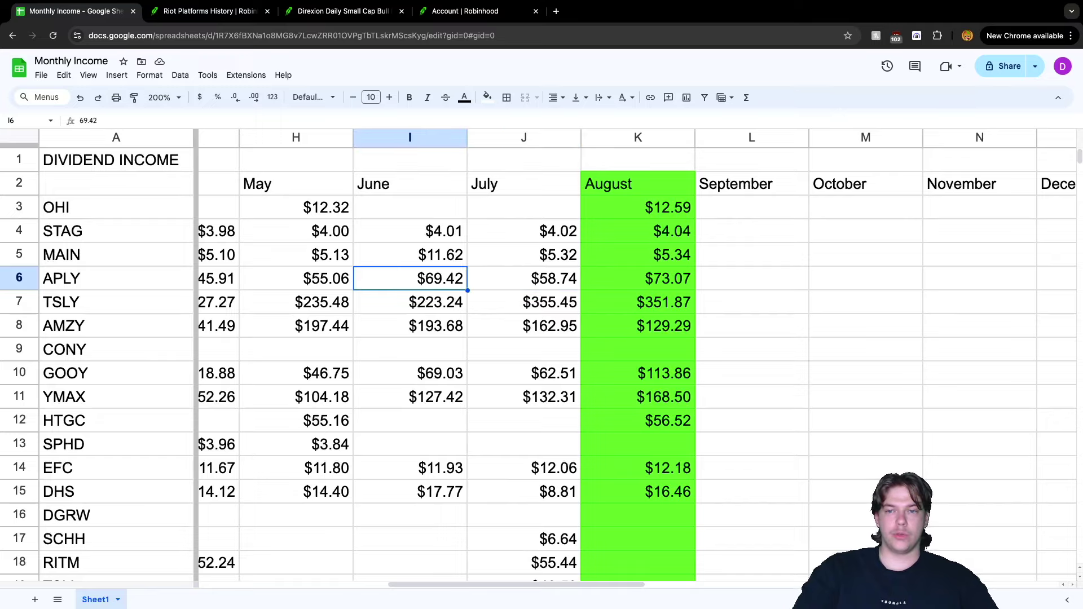
click(637, 278)
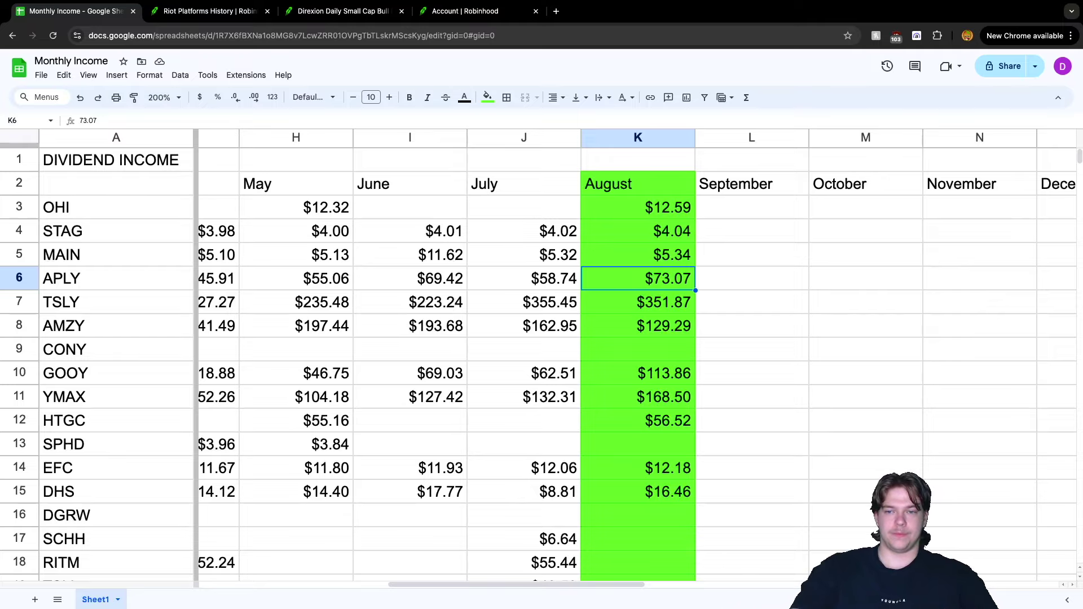
click(637, 302)
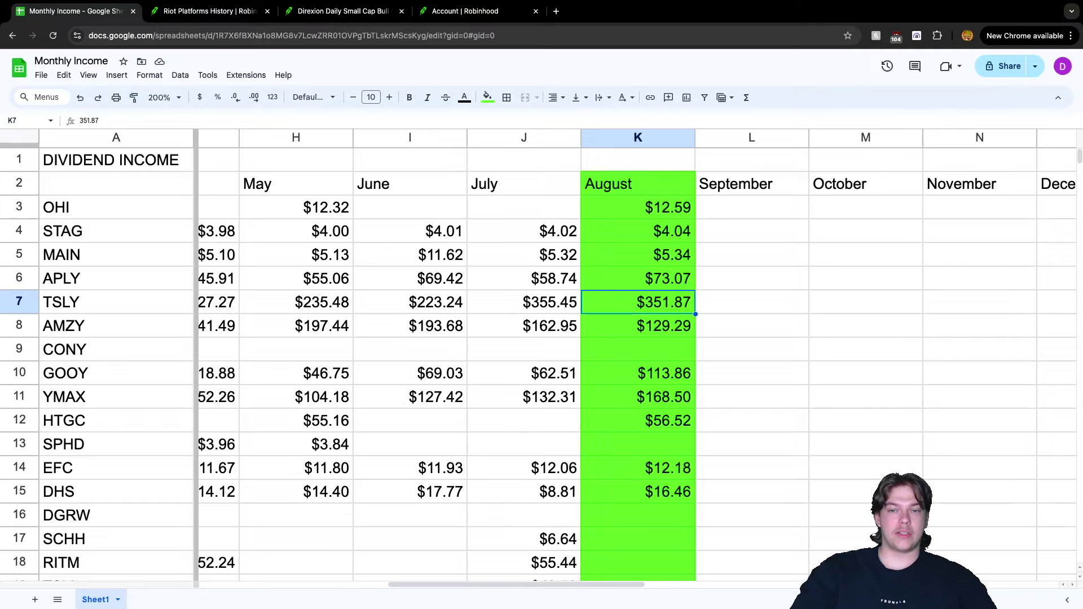
click(523, 302)
click(410, 302)
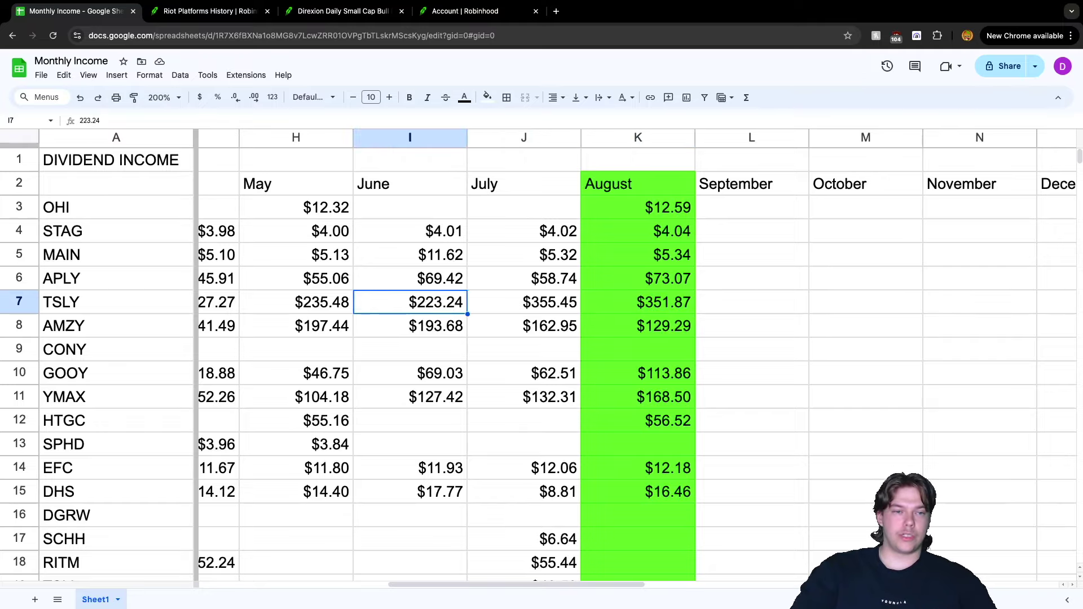
click(638, 302)
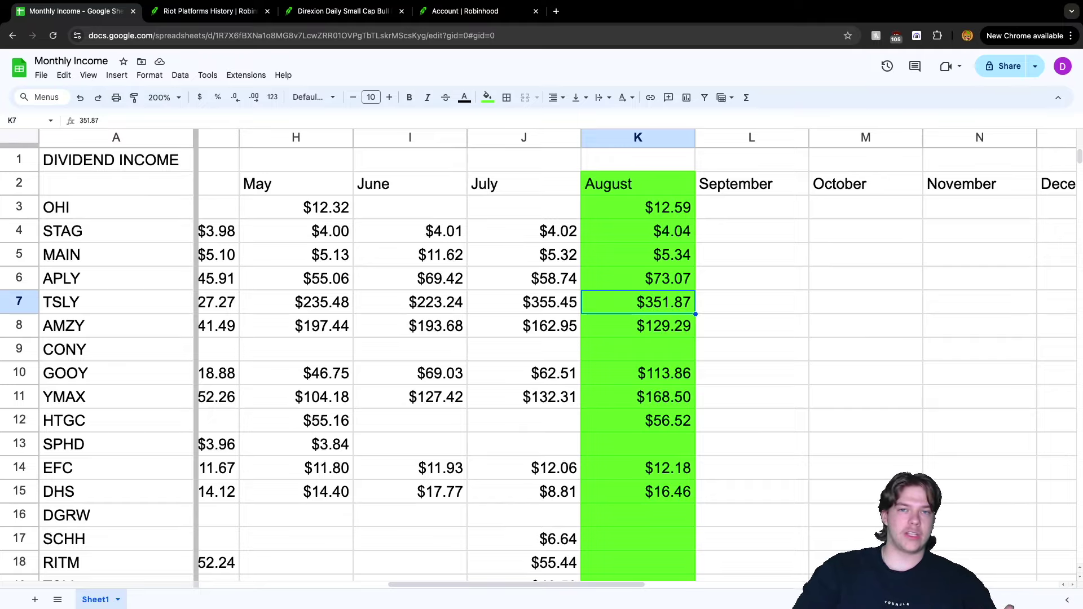
- Review the August dividends for AMZY and GOOY against their payouts from the preceding months
click(637, 326)
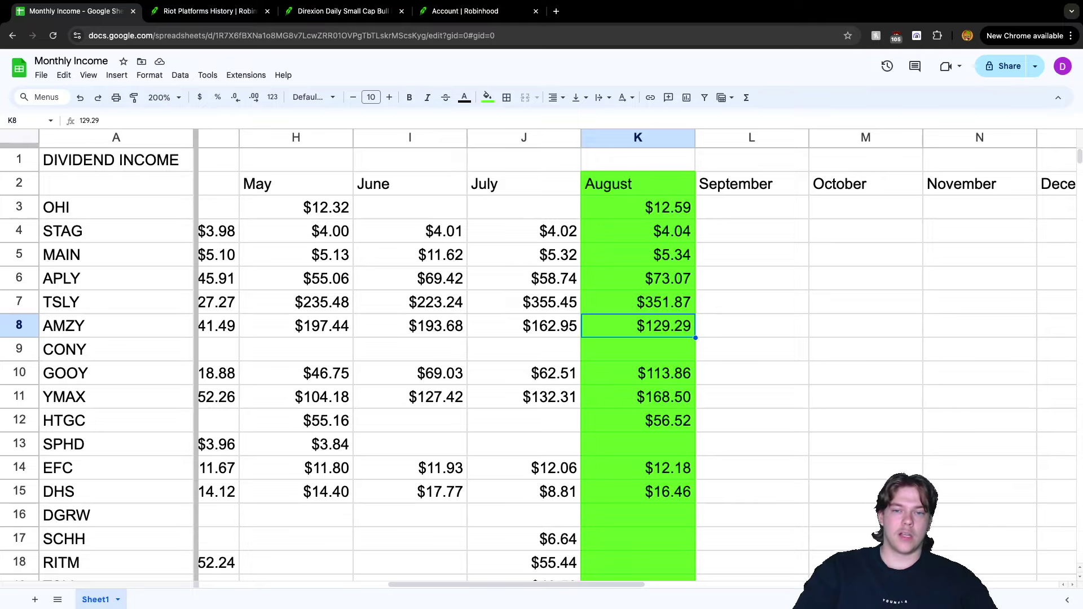
click(524, 325)
click(410, 349)
click(637, 326)
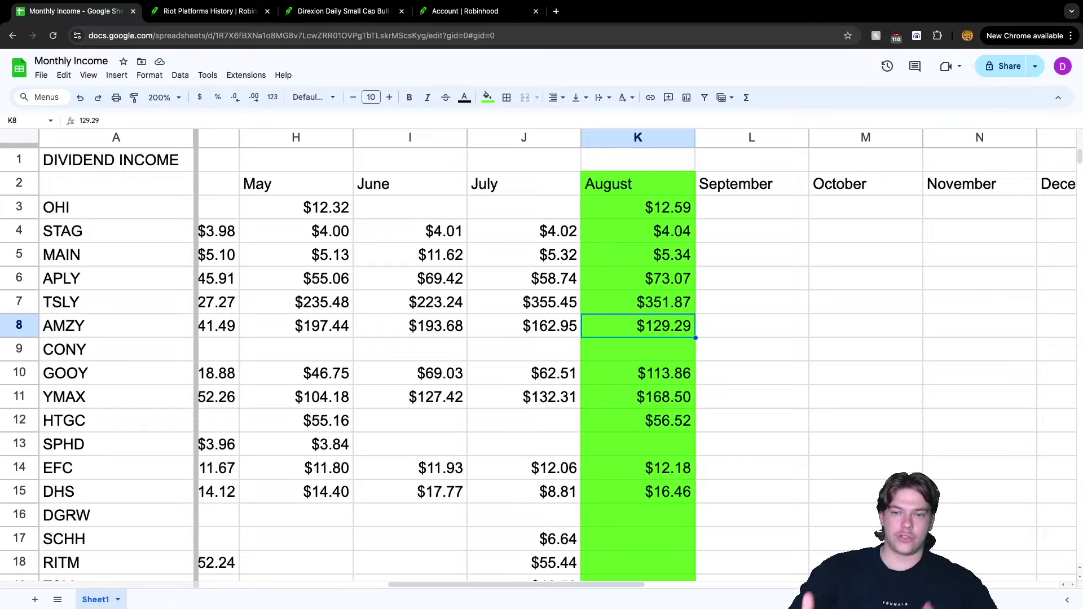
click(638, 373)
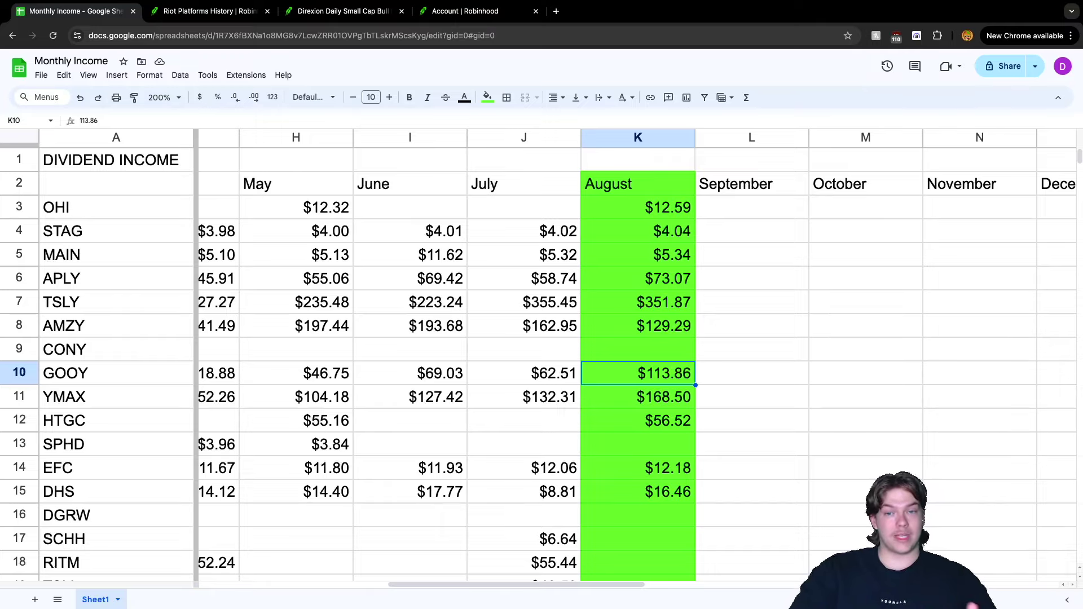
key(Left)
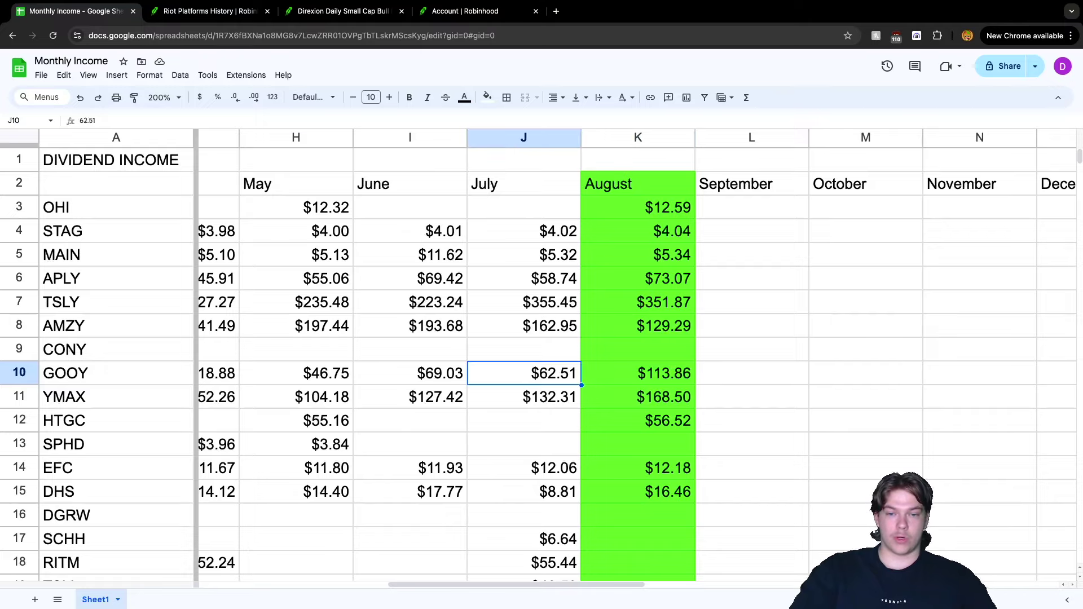
click(410, 373)
click(523, 373)
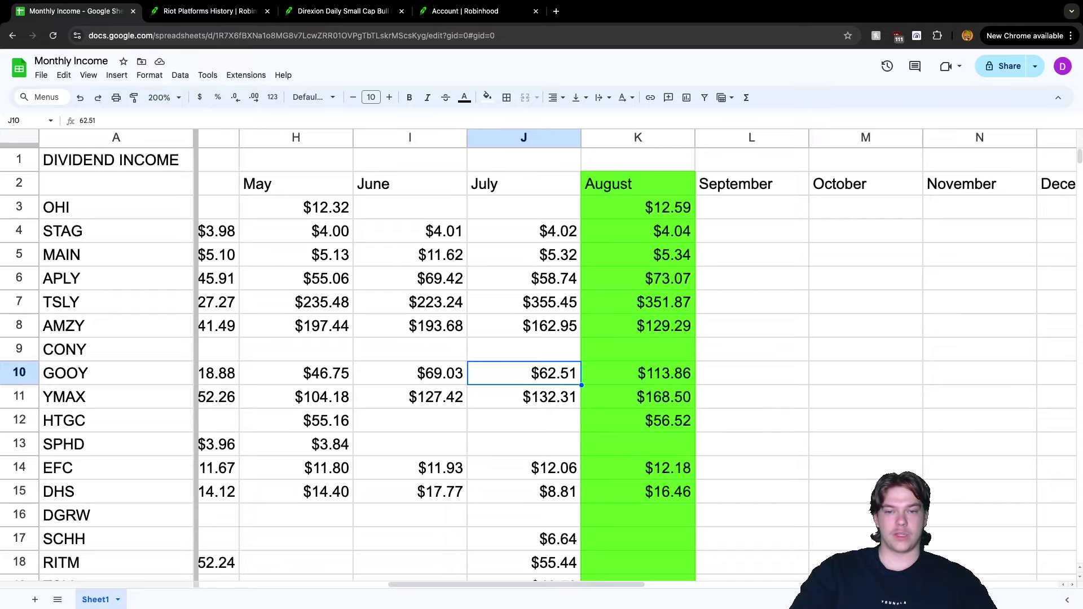
key(Left)
click(637, 373)
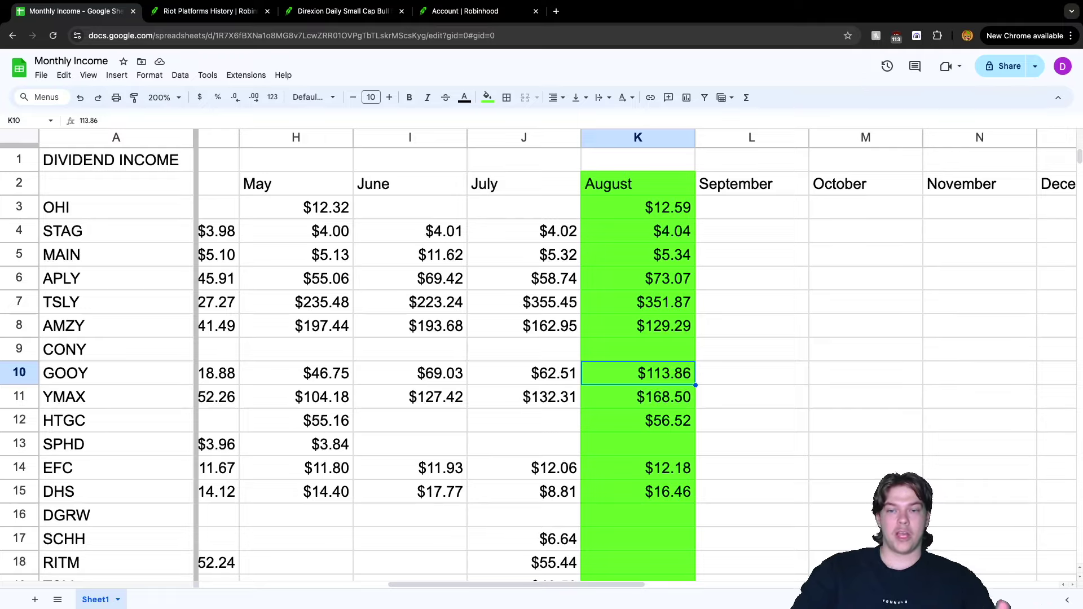
- Go through the YMAX dividends from August back to May and return to the August amount
key(Down)
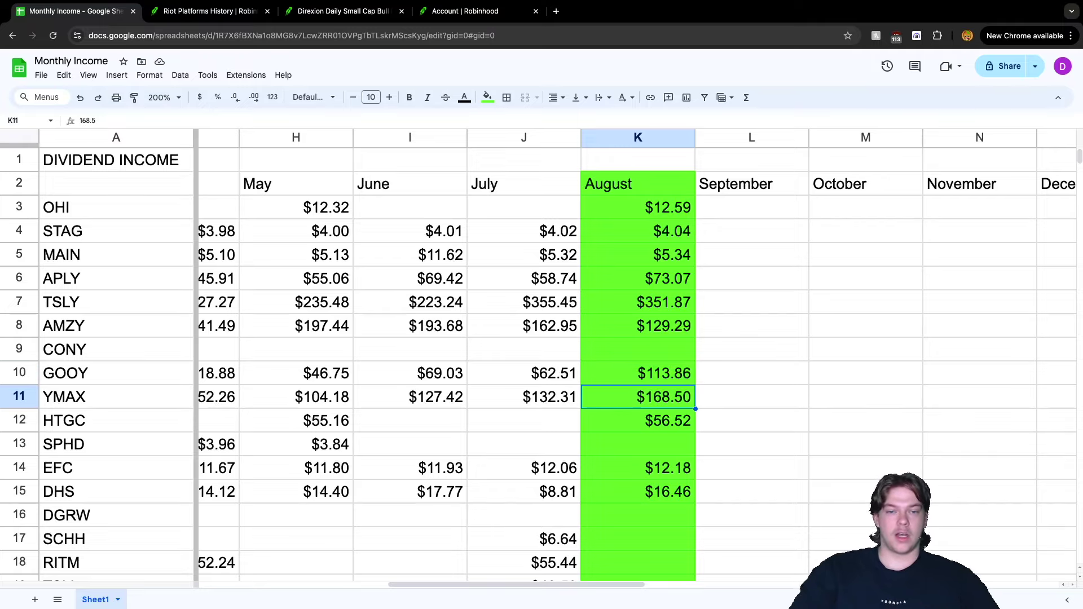
key(Left)
key(Left)
key(Left)
key(Right)
key(Right)
key(Right)
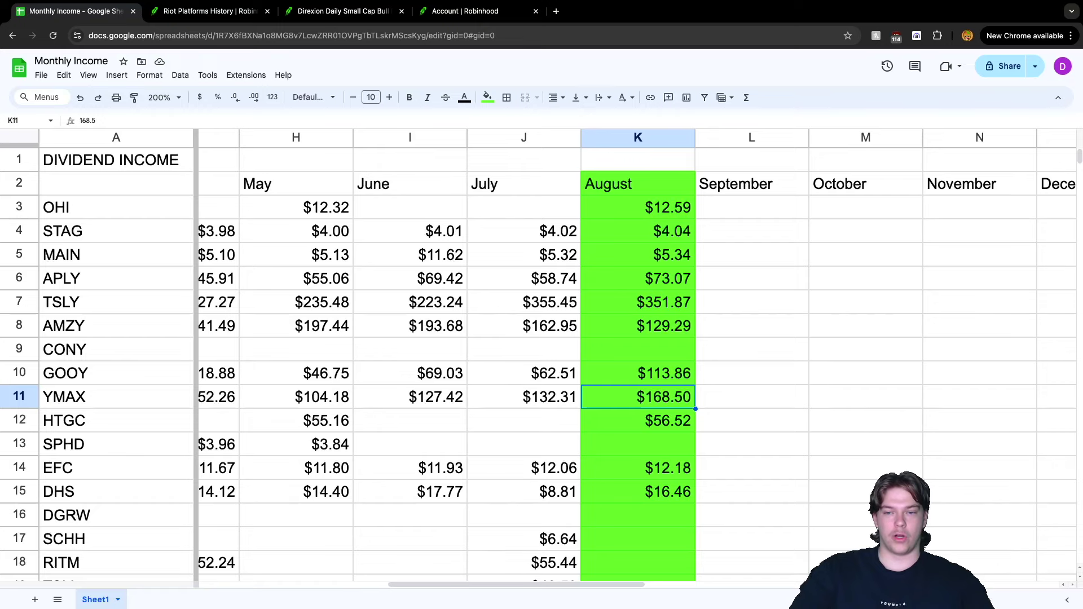
- Compare the HTGC dividend for August with its May payout and check the August entry for SPHD
scroll(538, 365, down, 2)
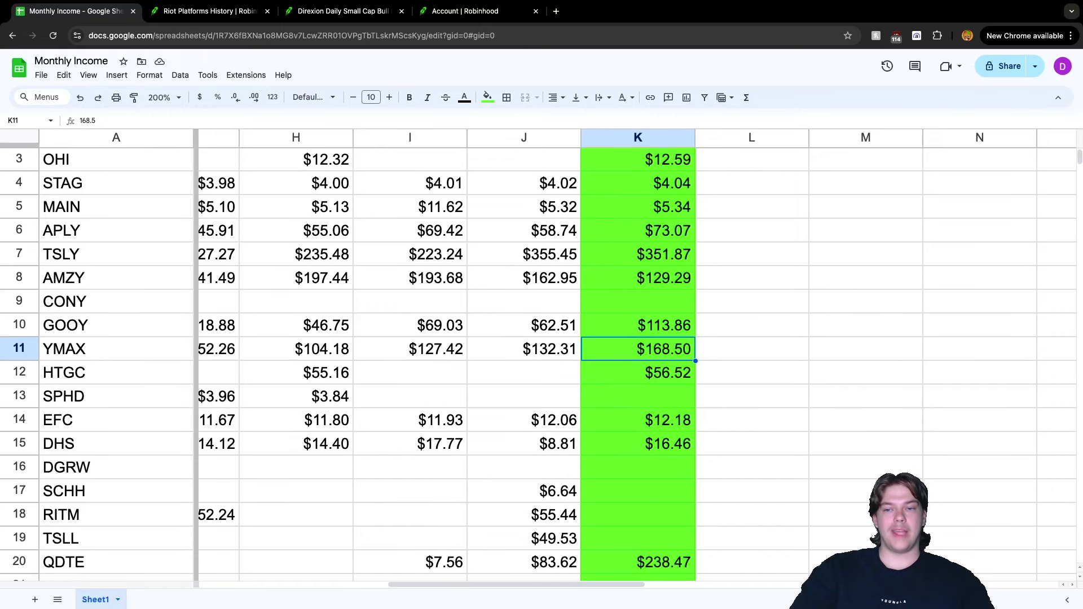
click(638, 373)
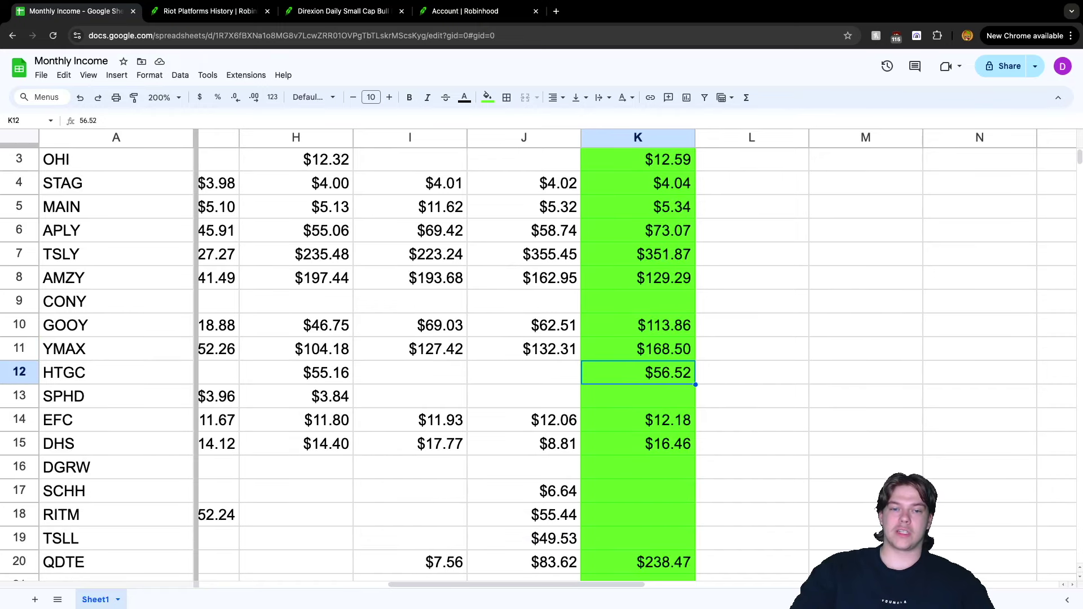
click(296, 372)
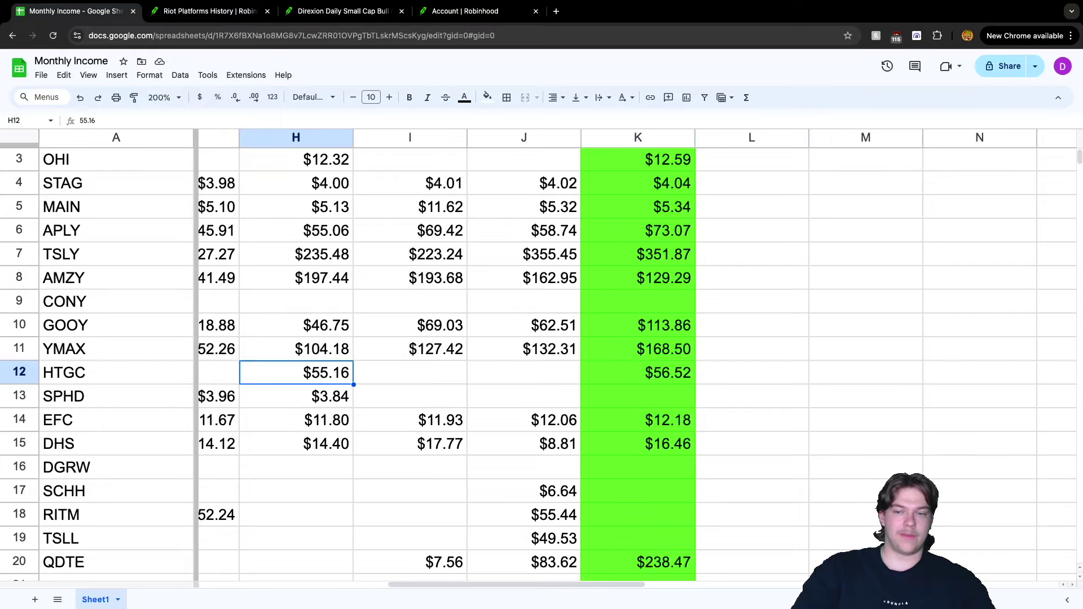
click(637, 396)
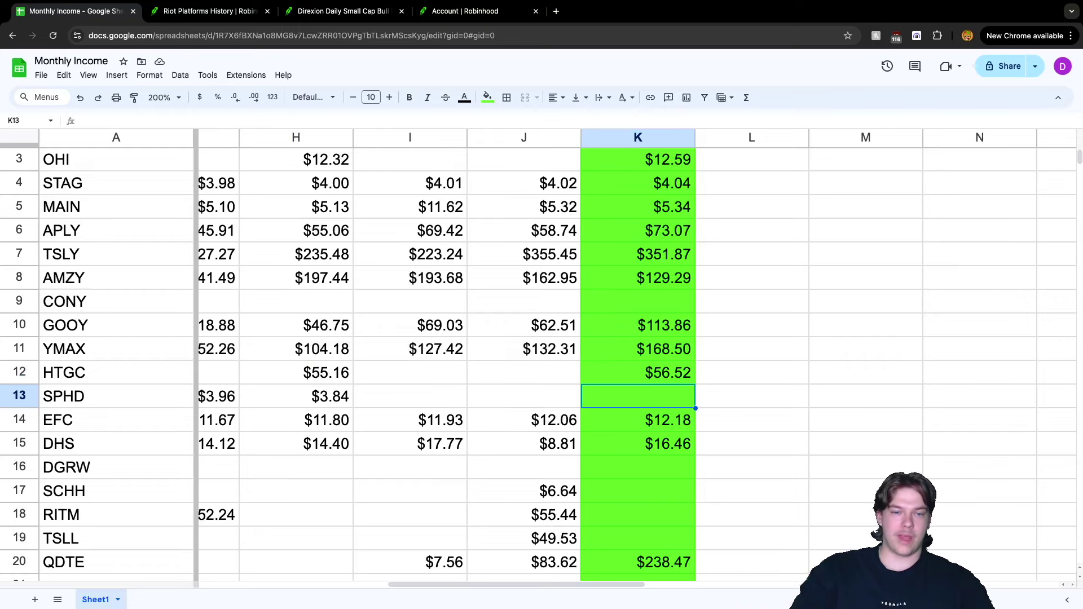
- Compare the August dividends for EFC and DHS with their July and June payouts
scroll(539, 365, down, 1)
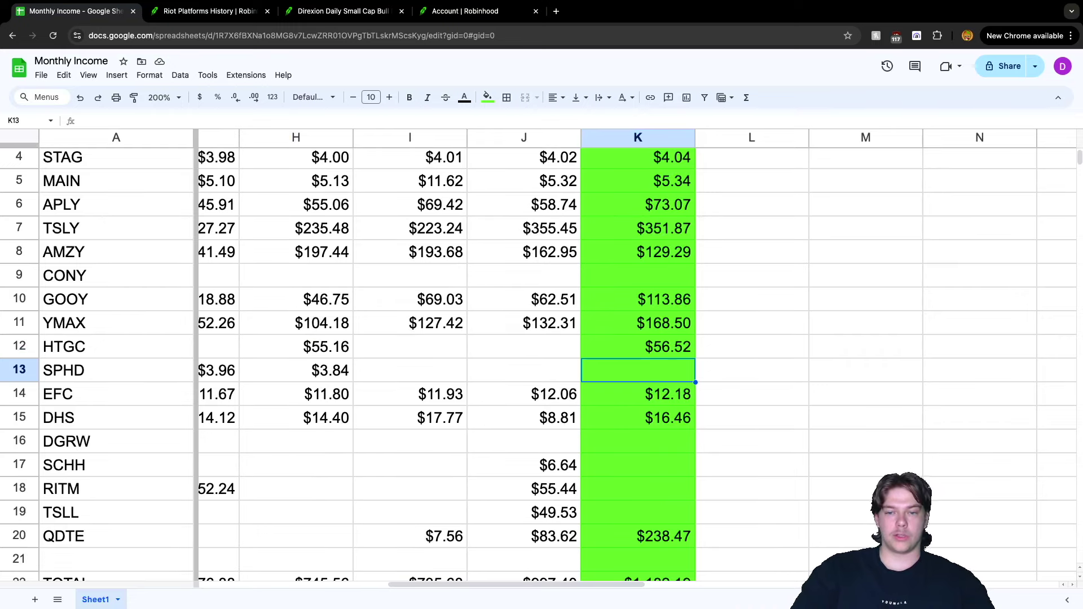
click(638, 394)
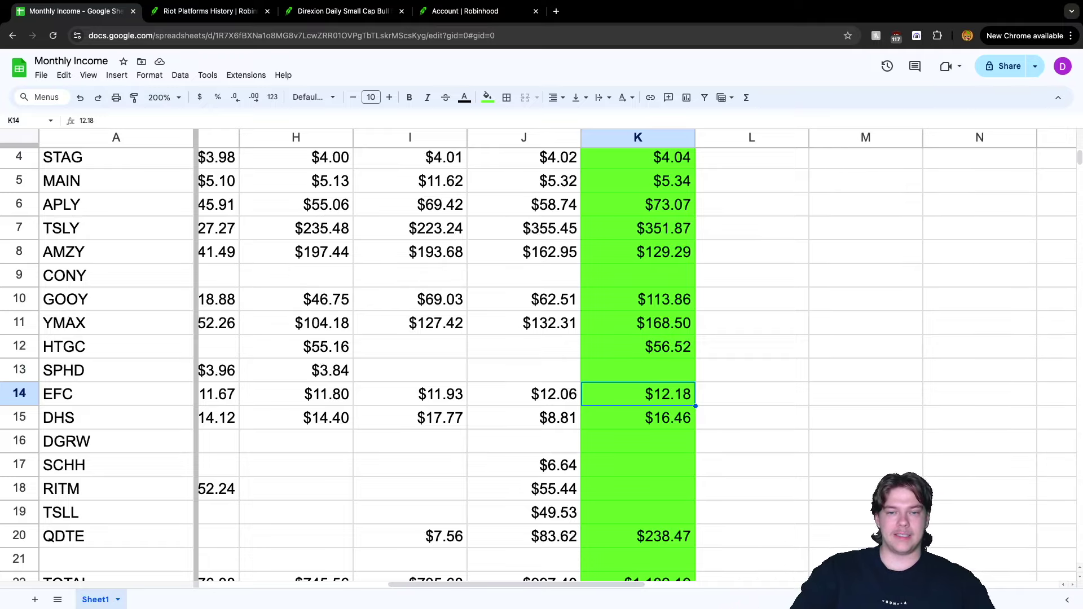
click(524, 394)
click(410, 393)
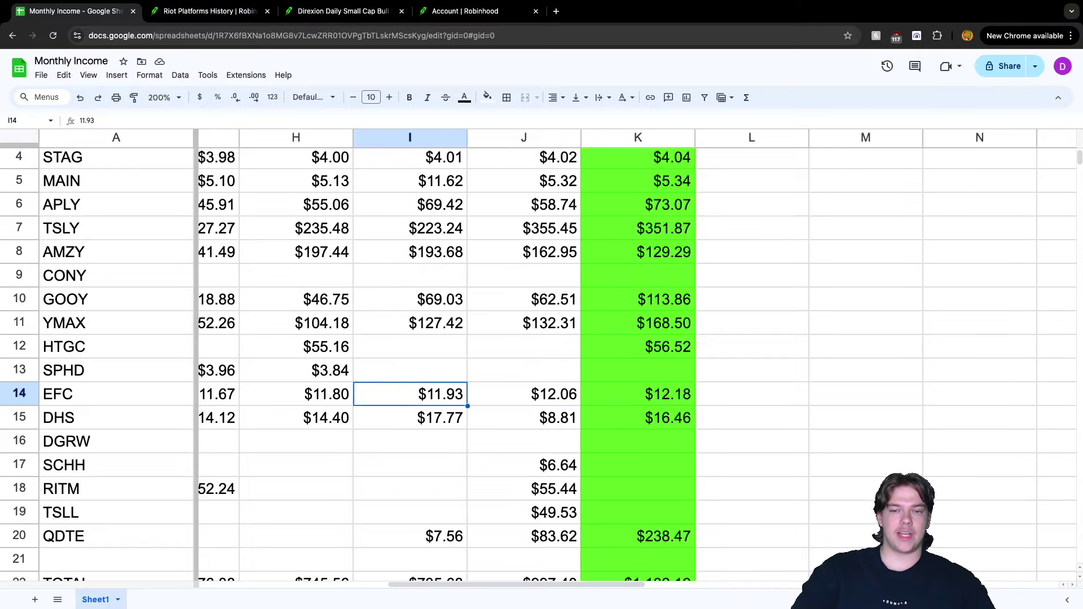
click(637, 393)
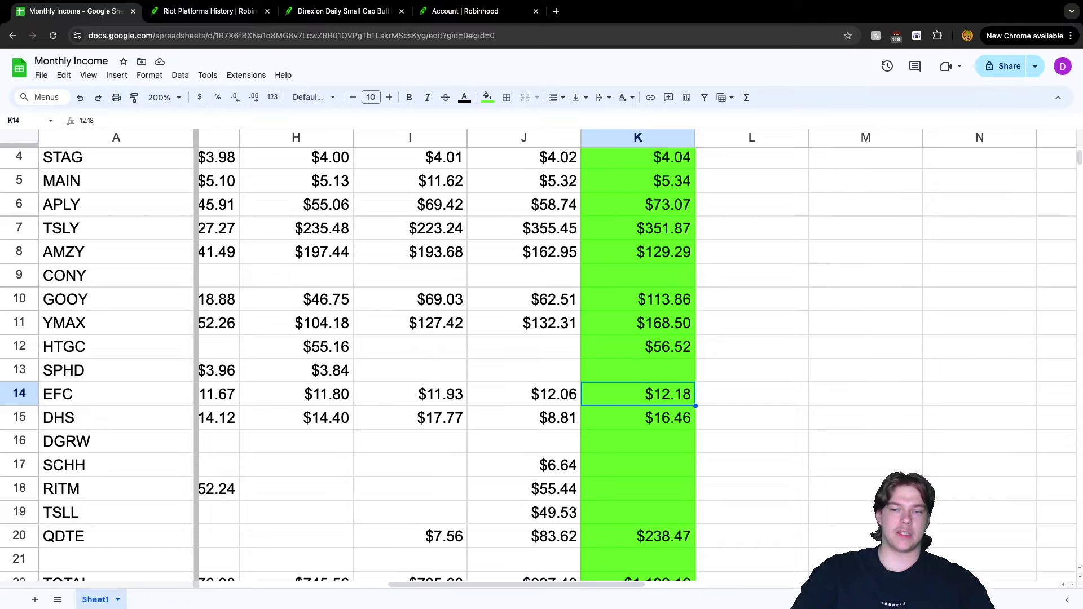
click(637, 418)
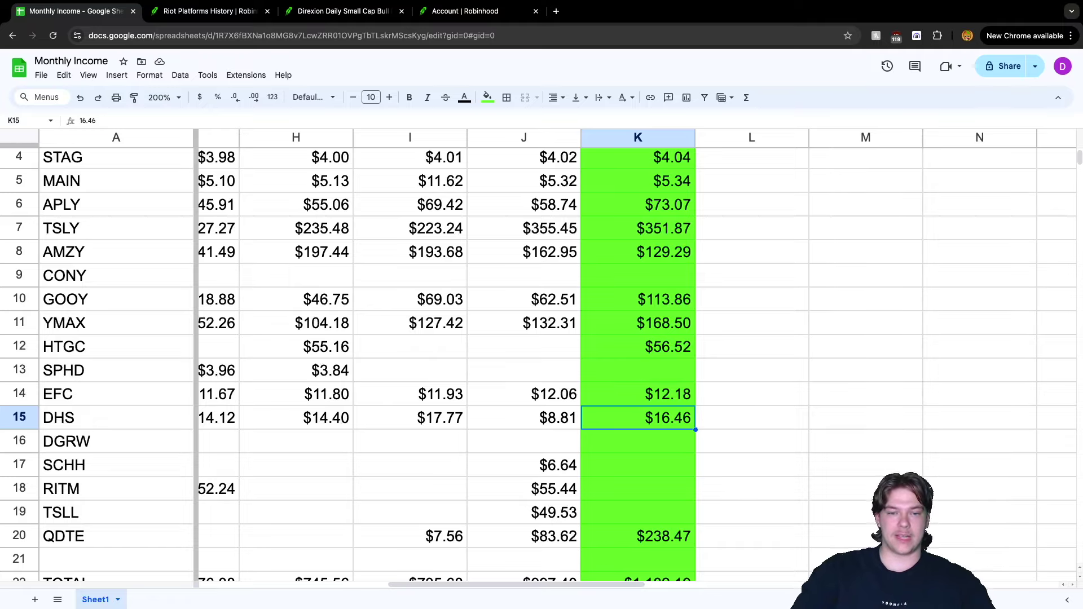
click(524, 418)
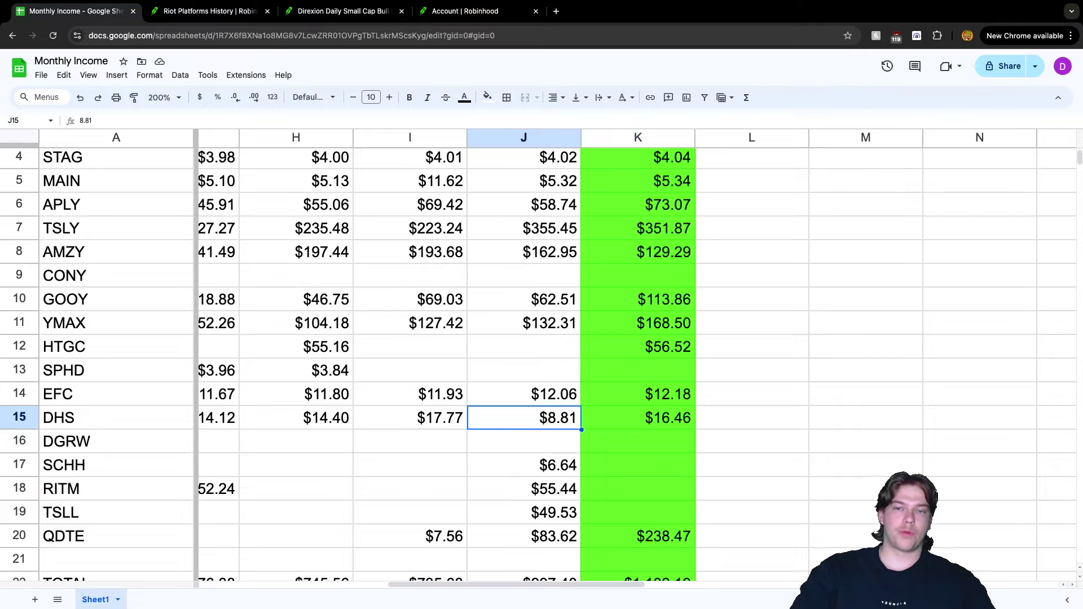
click(410, 418)
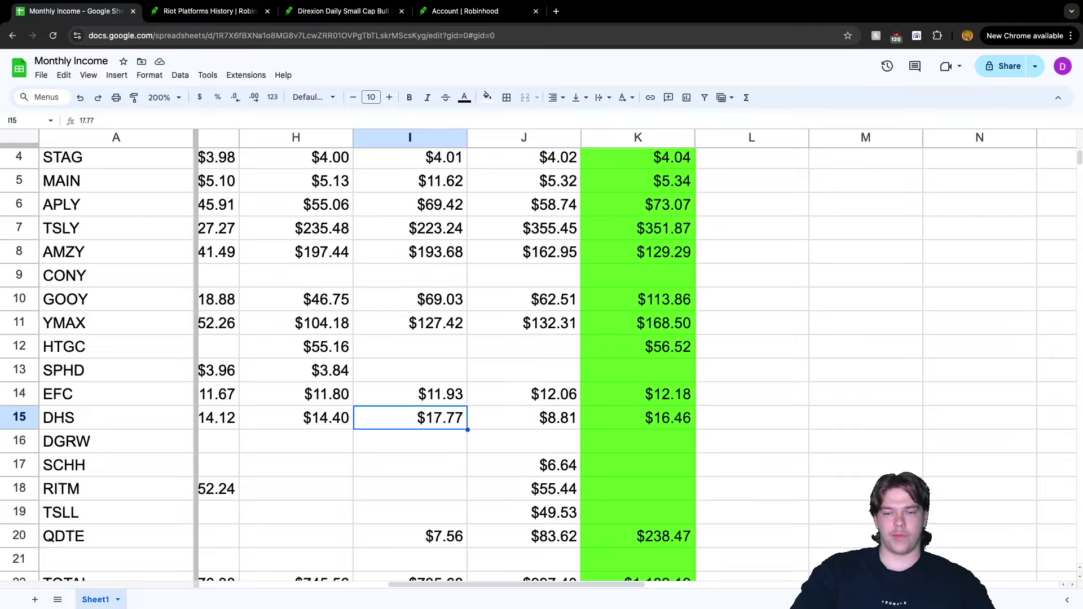
- Check the August dividend entries one by one for DHS, DGRW, SCHH, RITM, TSLL and QDTE
click(638, 418)
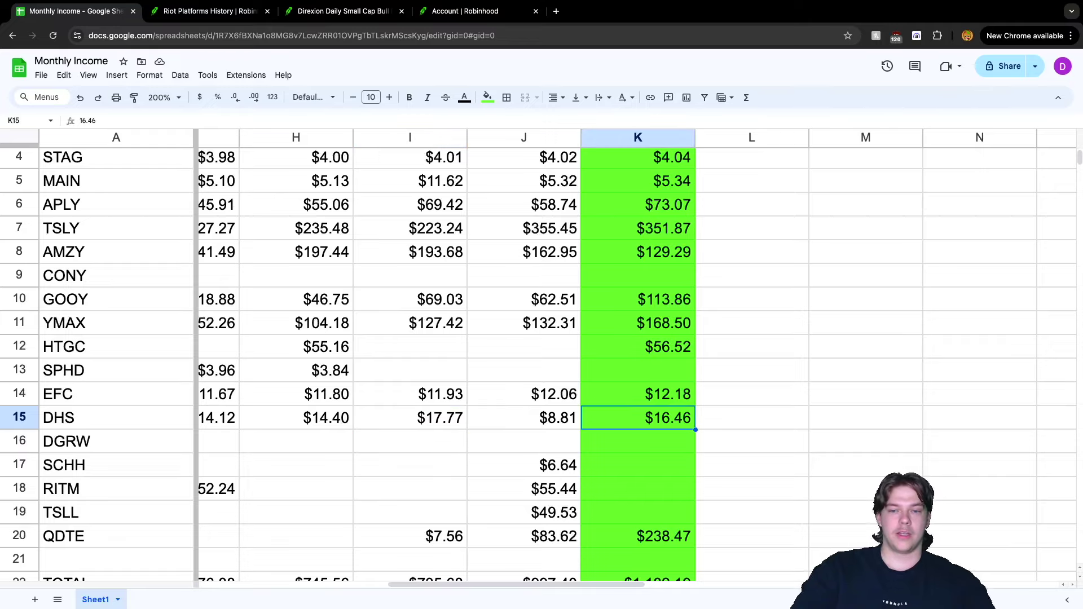
click(637, 441)
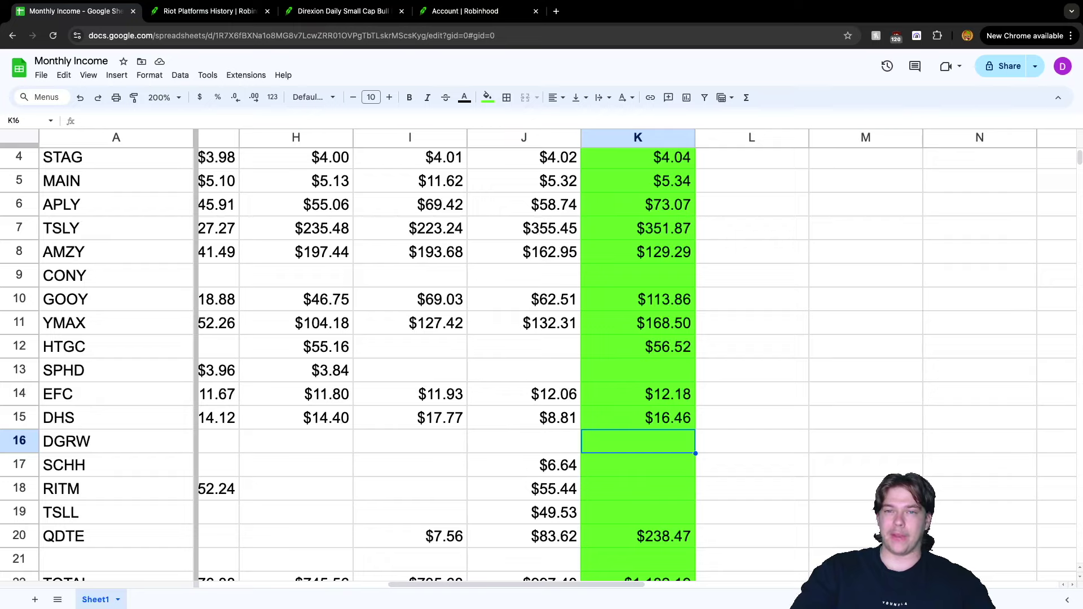
scroll(538, 364, down, 1)
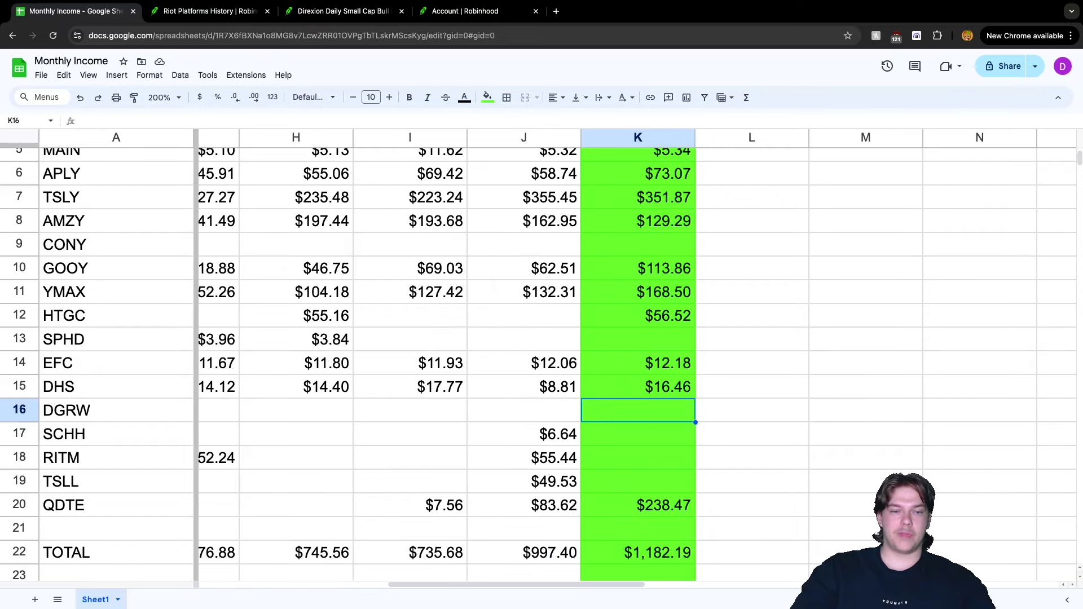
click(638, 434)
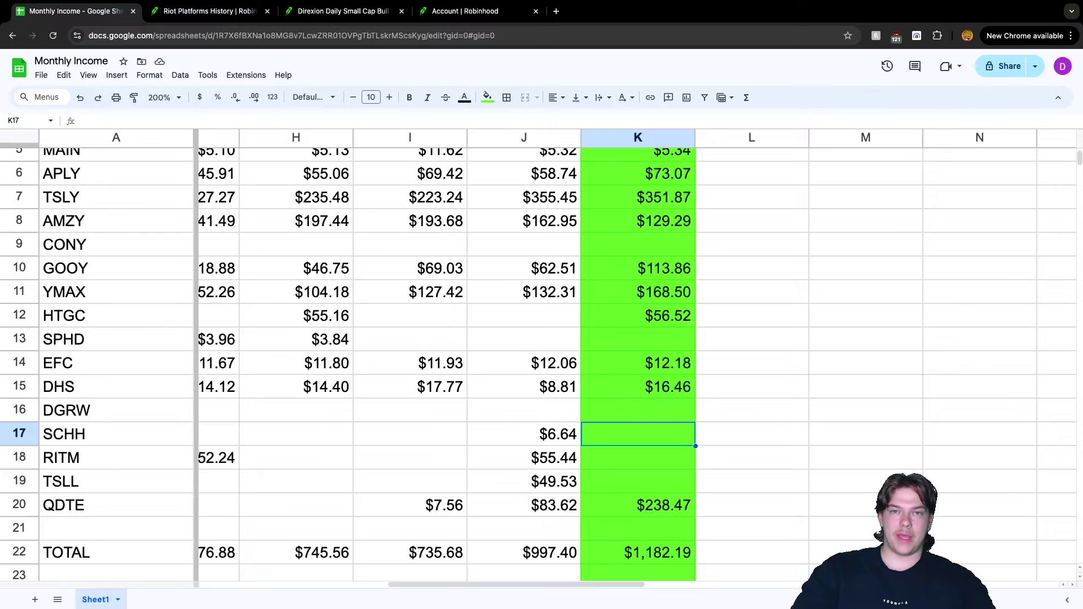
scroll(538, 364, down, 1)
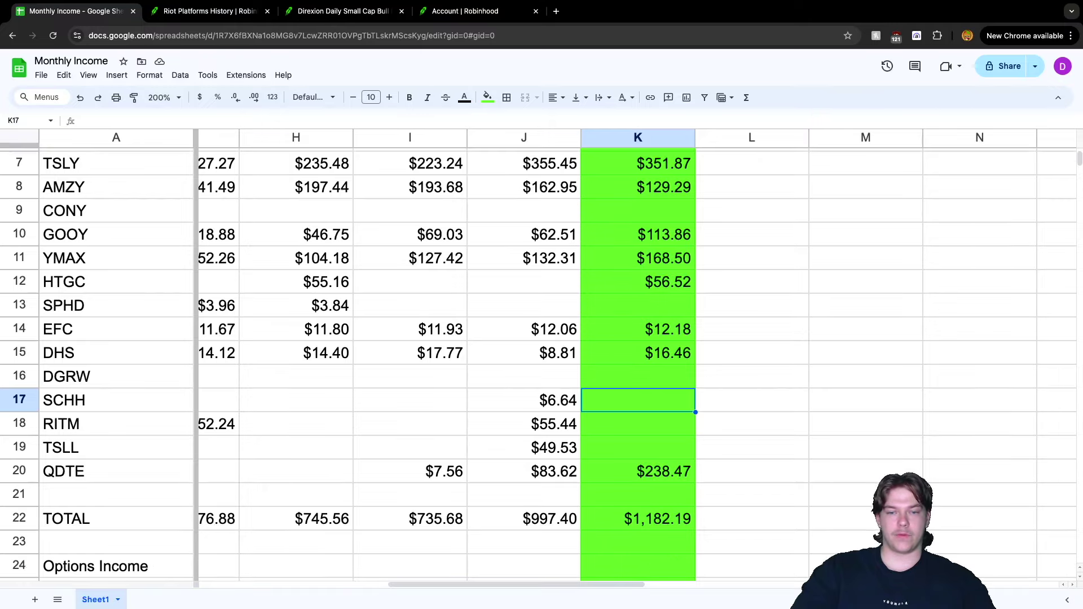
click(638, 424)
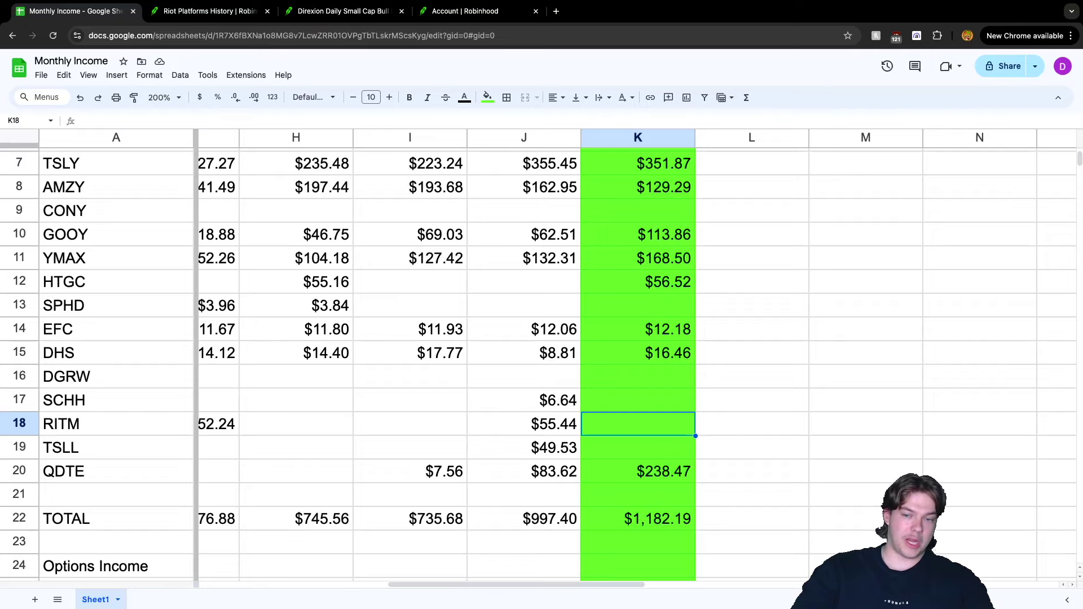
click(638, 447)
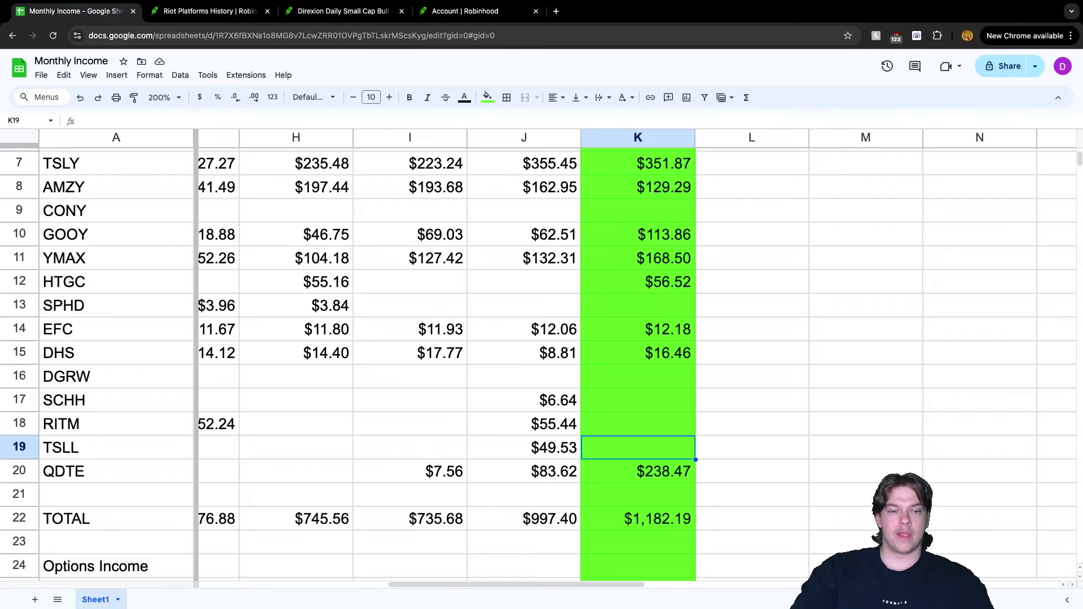
click(637, 471)
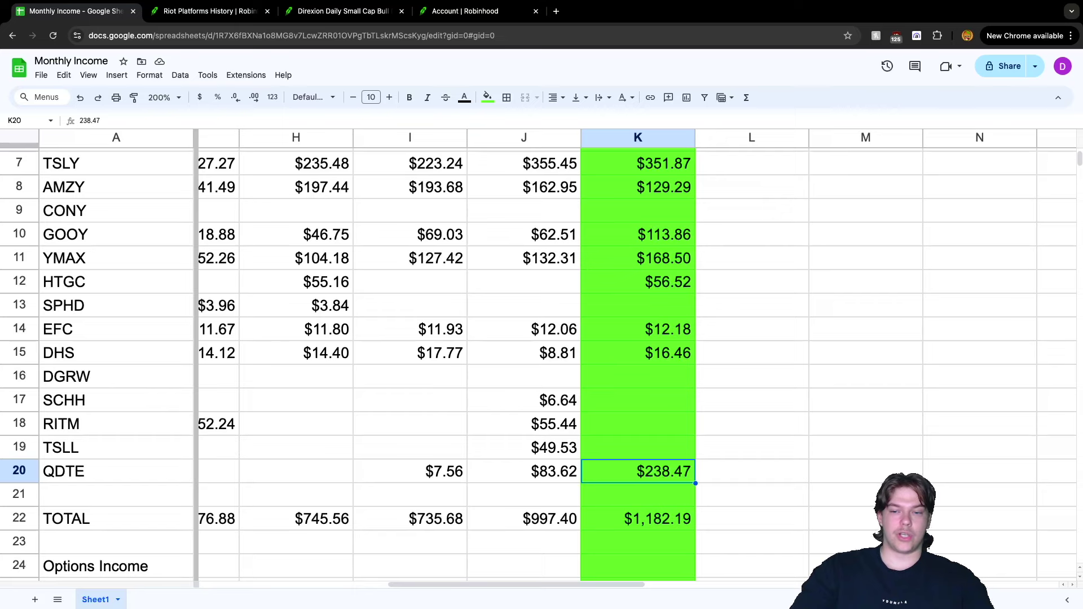
- Compare the August dividend total with the July, June and May totals and return to the August total
scroll(542, 361, up, 1)
click(638, 523)
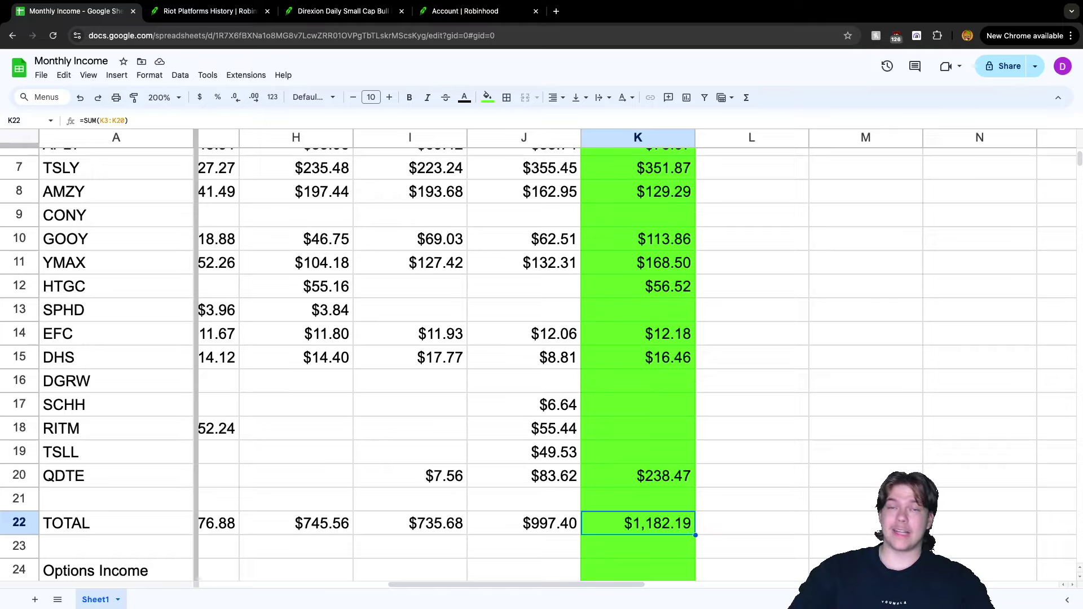
click(523, 523)
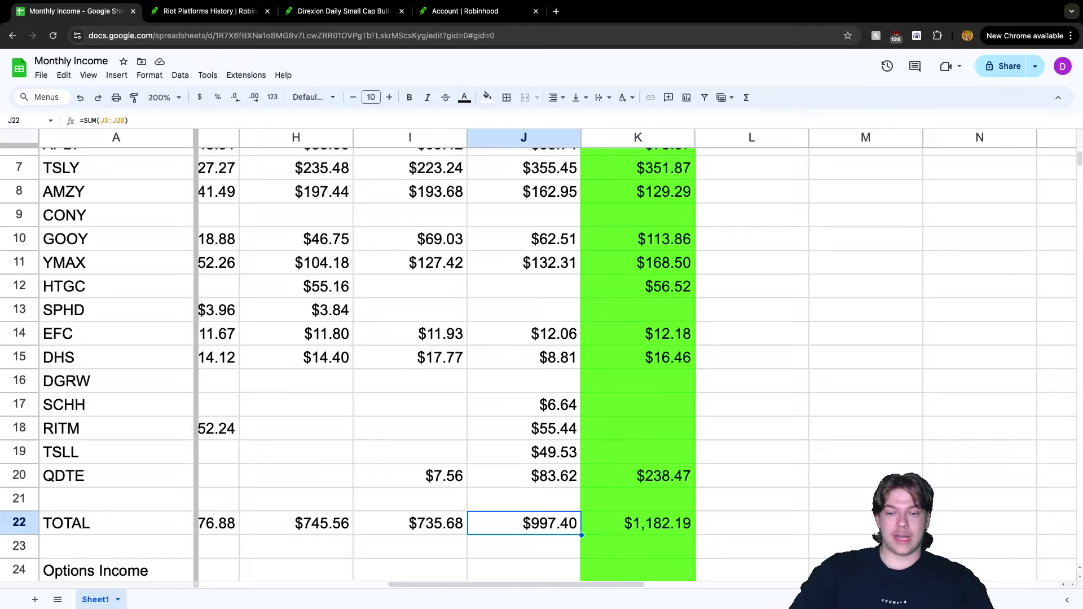
click(410, 523)
click(296, 523)
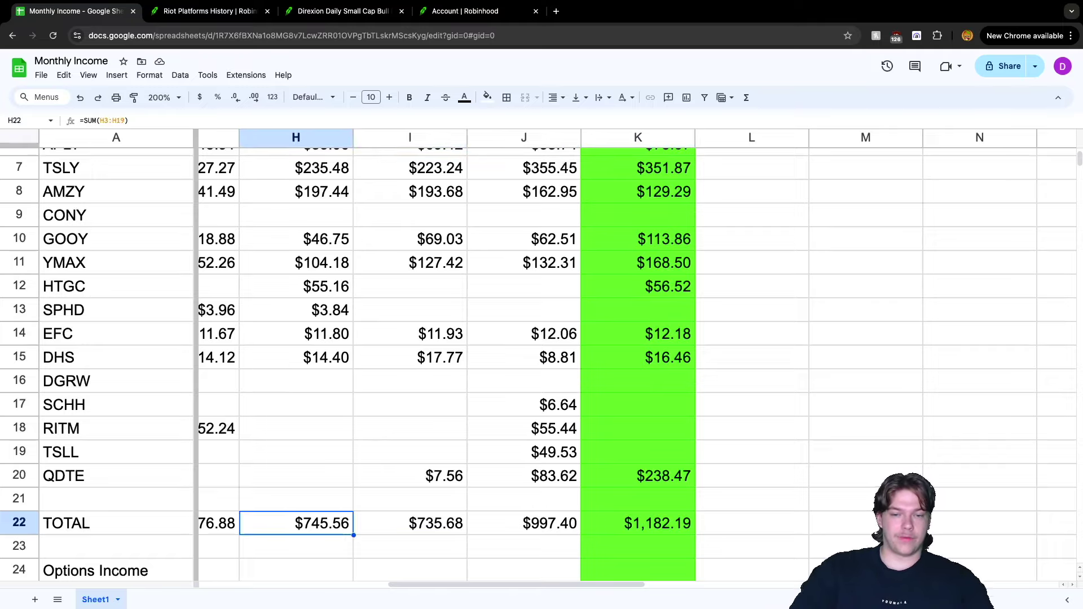
click(637, 523)
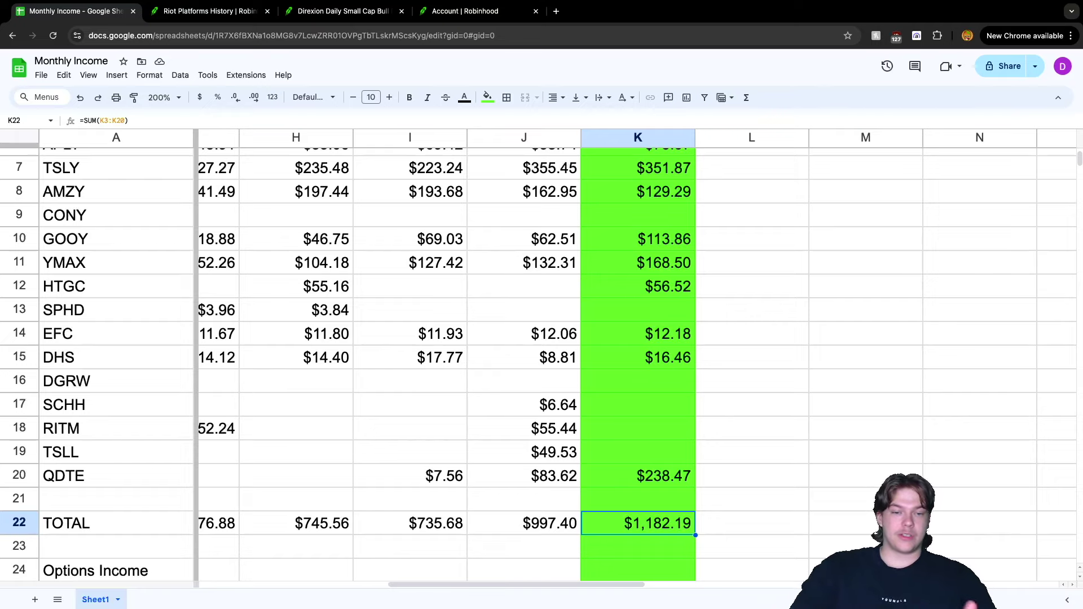
- Go through the monthly dividend totals in chronological order from May to August
click(296, 523)
click(410, 523)
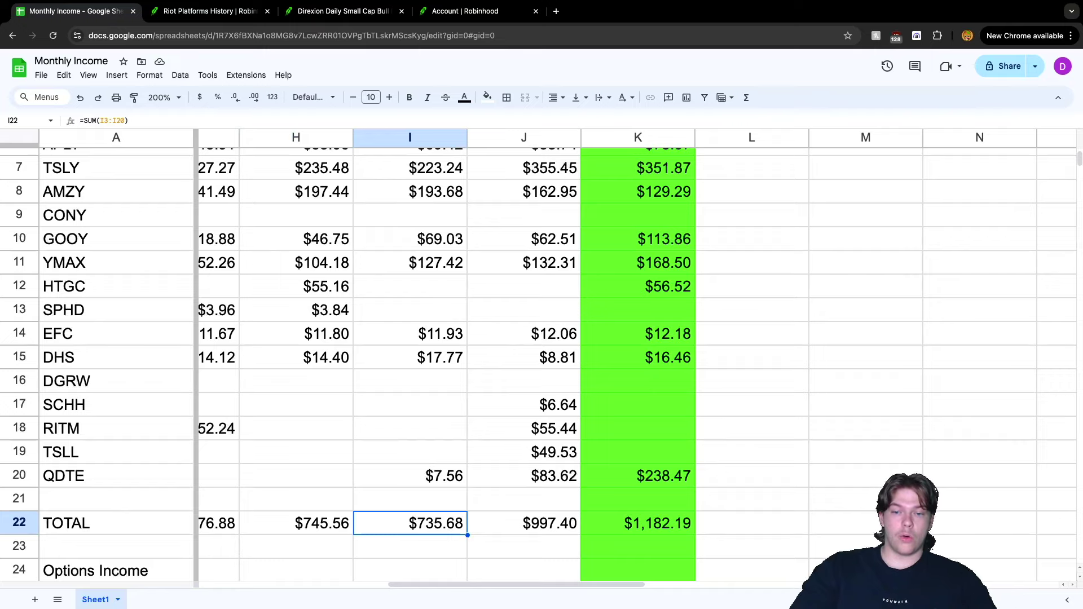
click(523, 523)
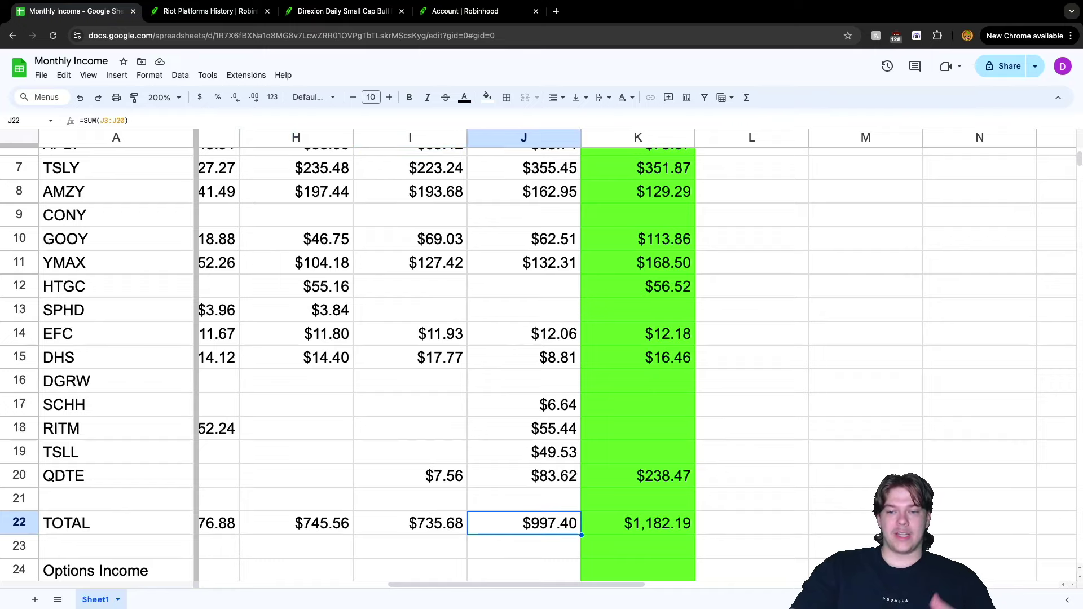
click(637, 523)
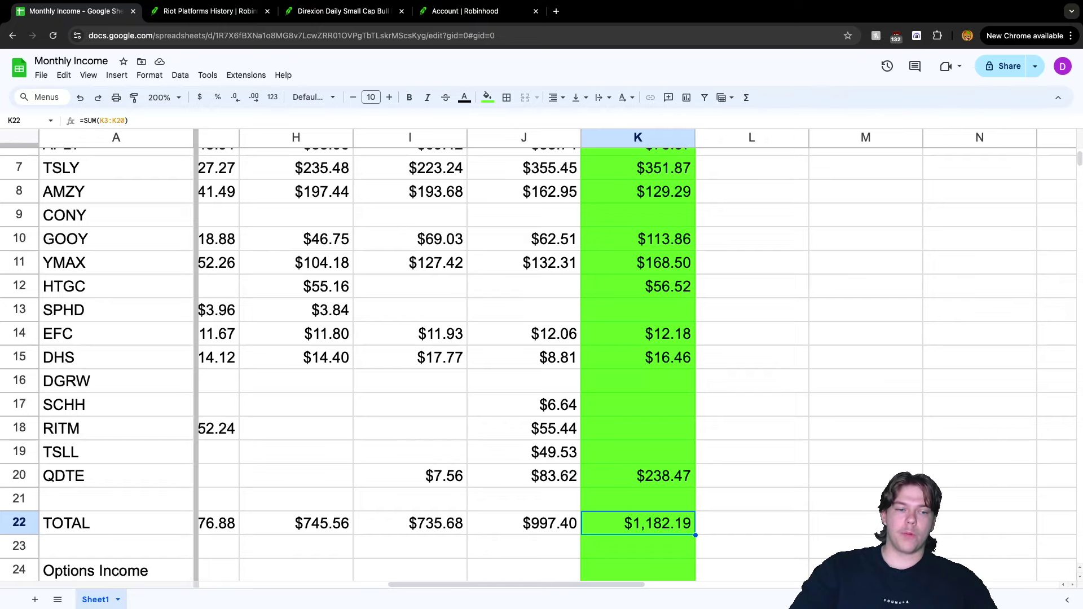
- Review RIOT's August options income and go through its results from June back up to August
scroll(538, 363, down, 1)
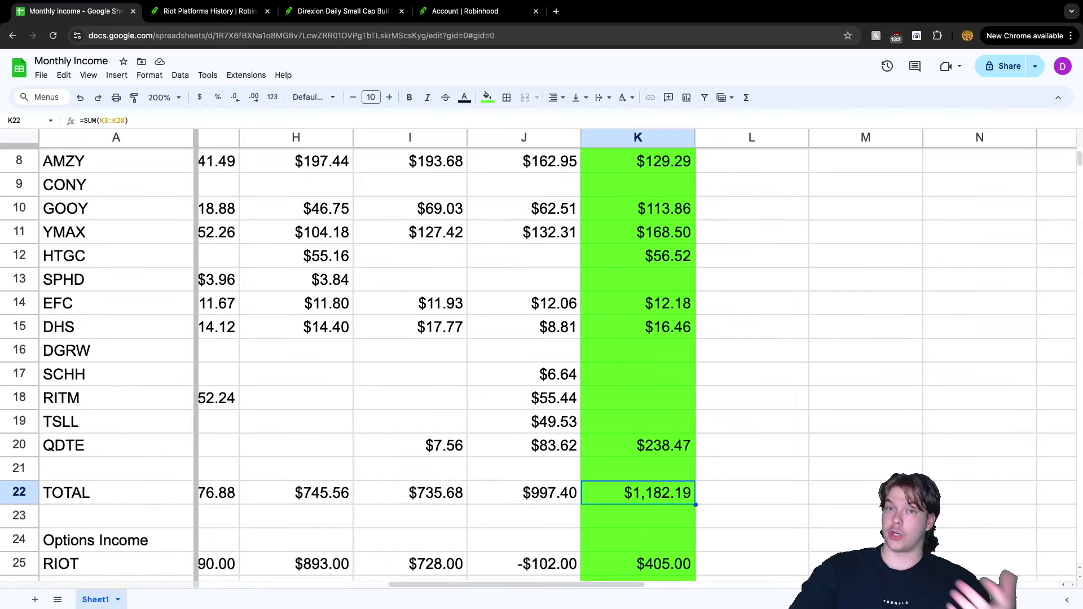
scroll(539, 363, down, 1)
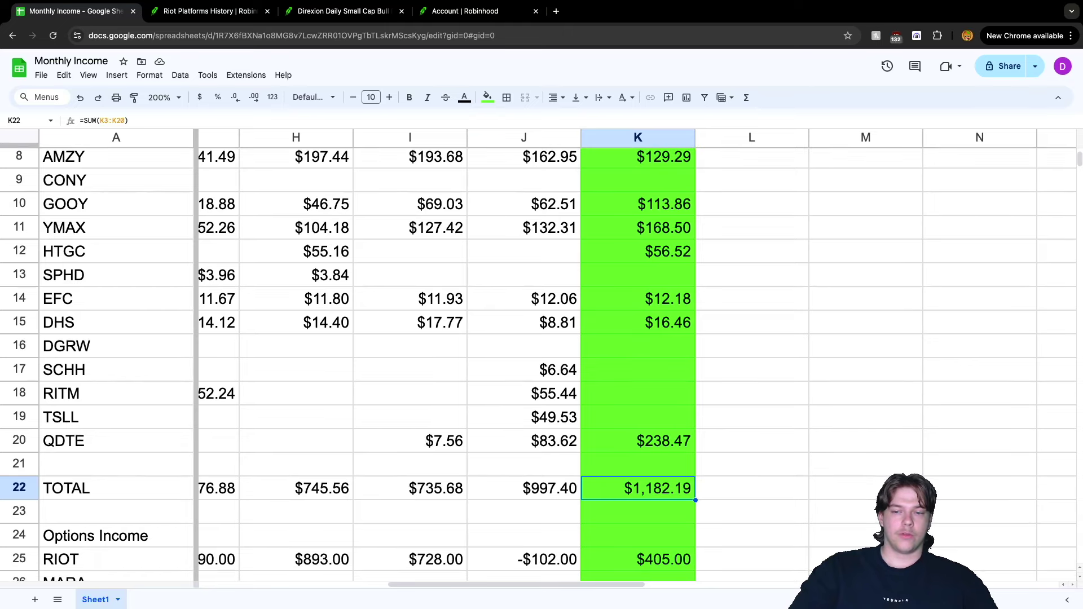
click(638, 559)
scroll(538, 365, down, 1)
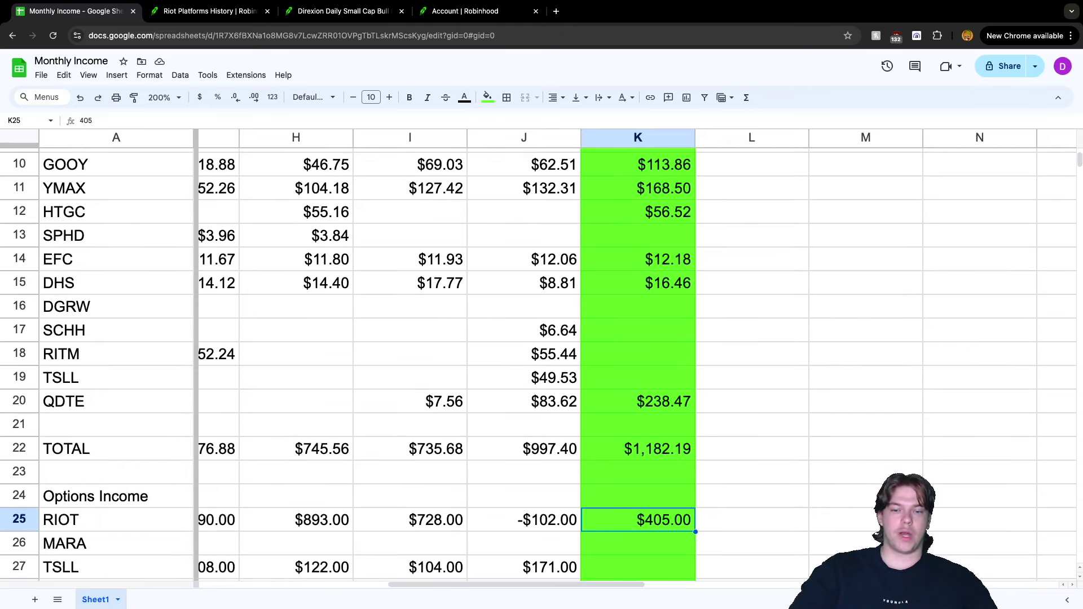
click(409, 520)
key(Right)
key(Right)
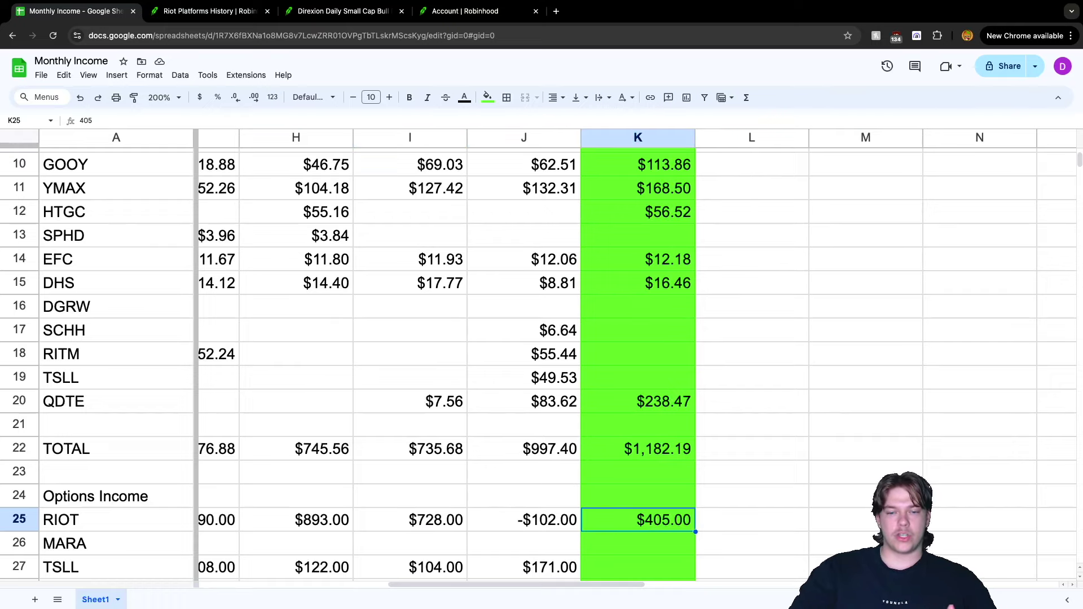
- Compare RIOT's options income between July and August
key(Left)
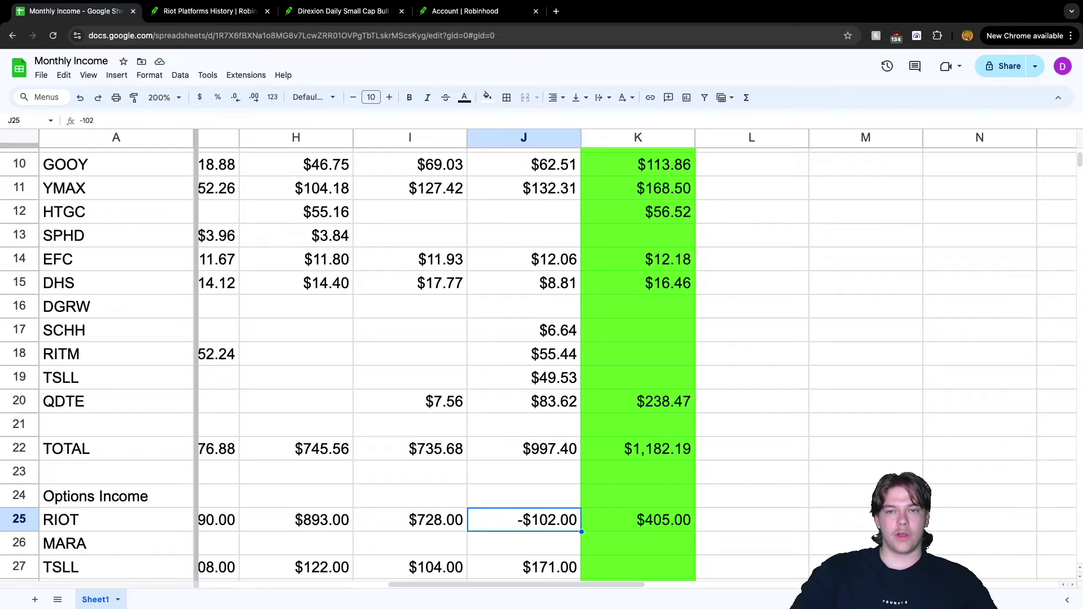
key(Right)
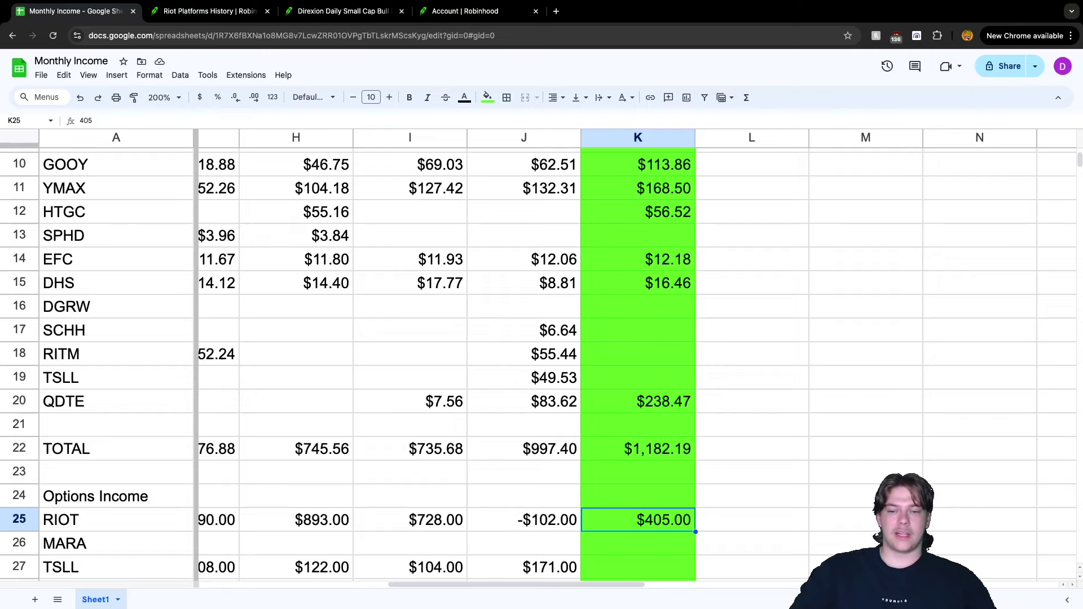
key(Left)
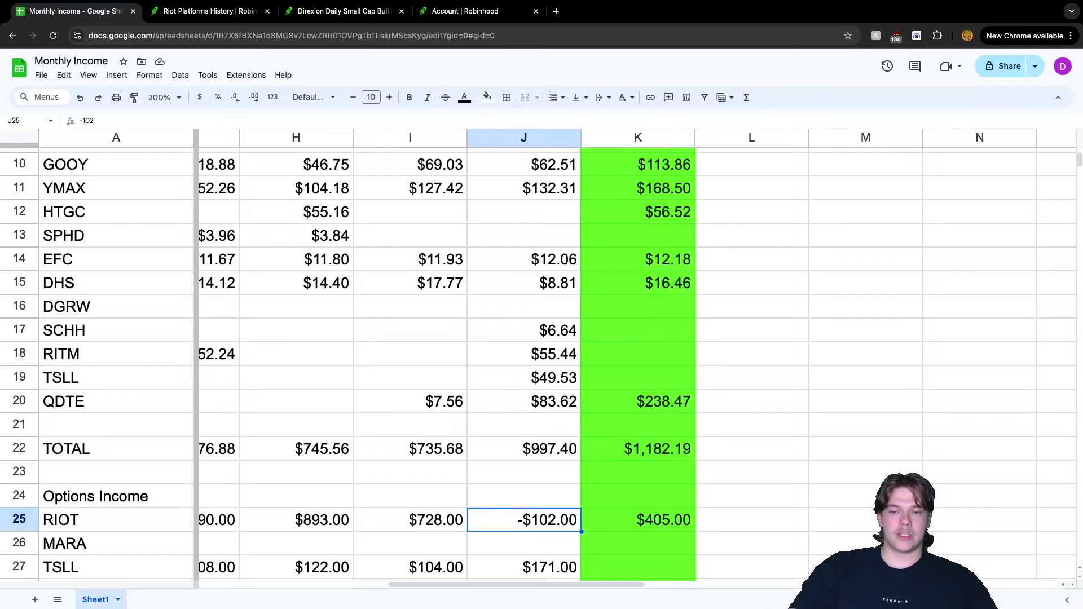
key(Right)
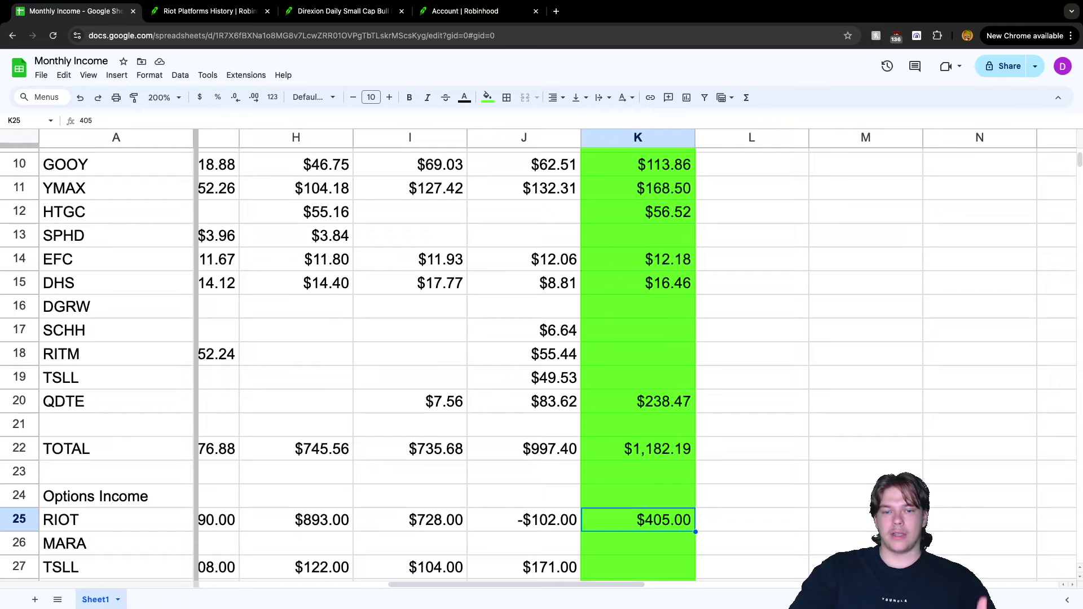
- Check RIOT's June and May options income and return to its August amount
click(410, 520)
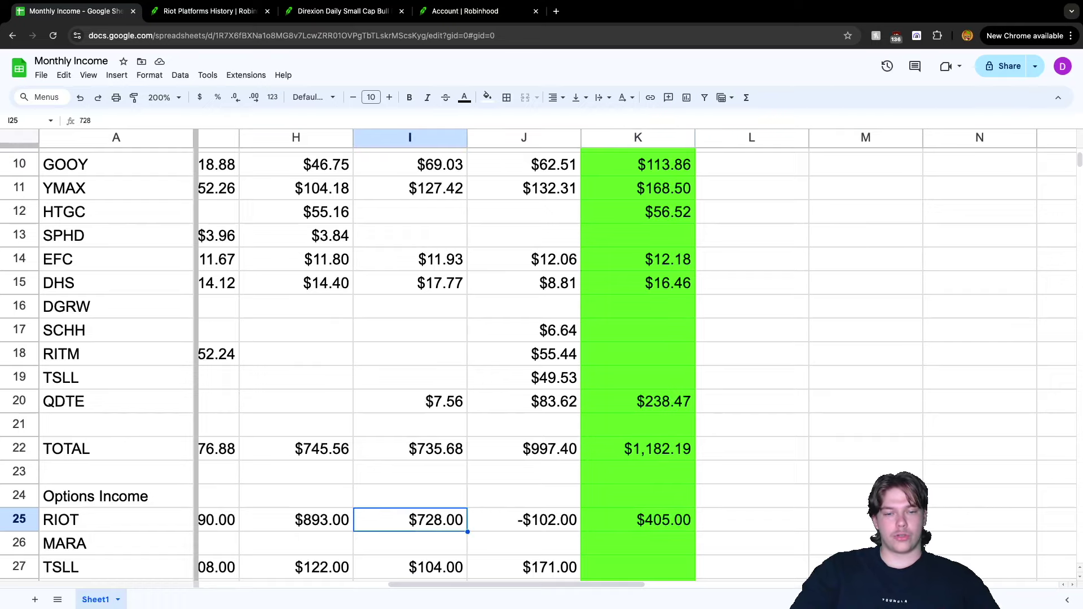
click(296, 520)
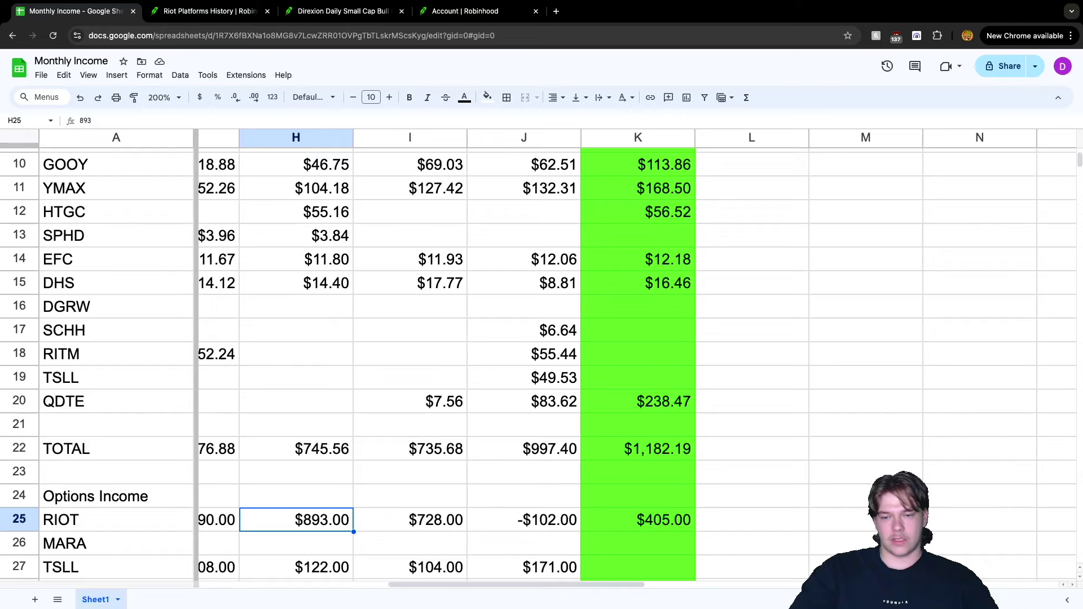
click(638, 519)
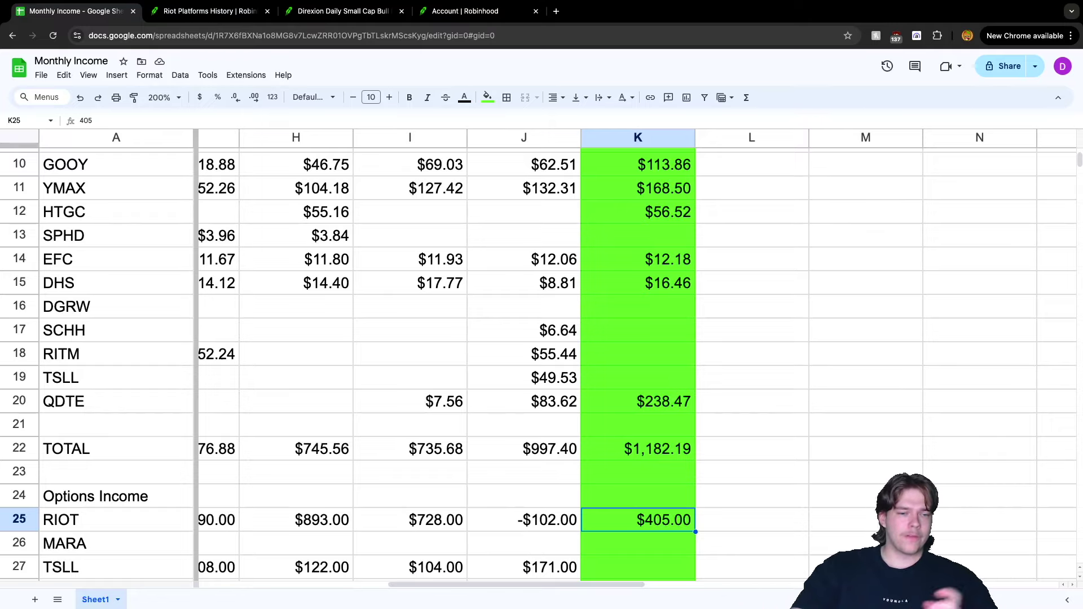
- Check the August options income entries for MARA and TSLL and revisit the August dividend total
click(638, 544)
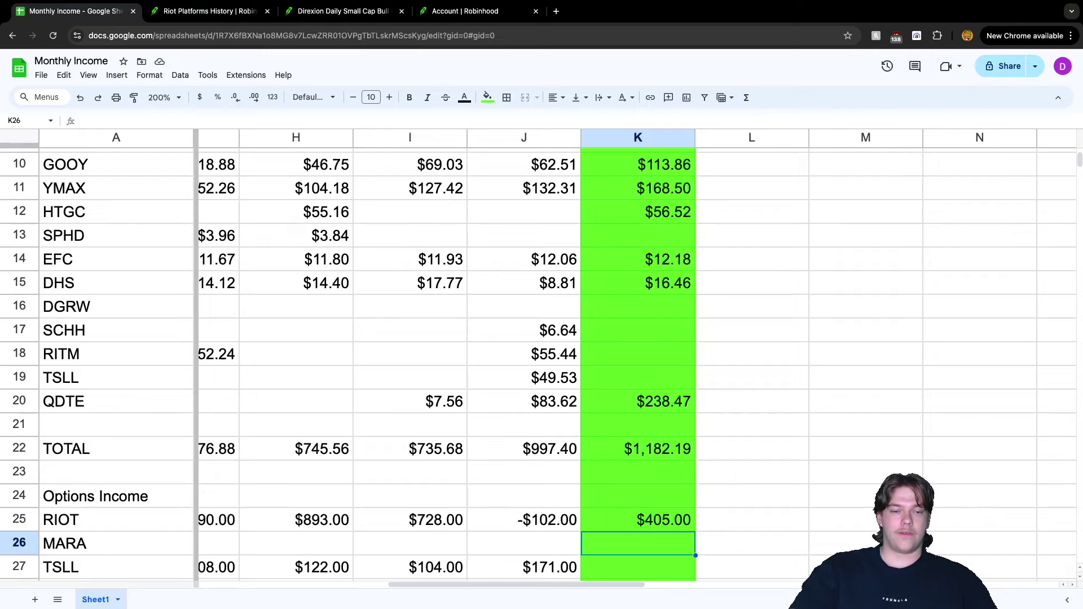
click(637, 567)
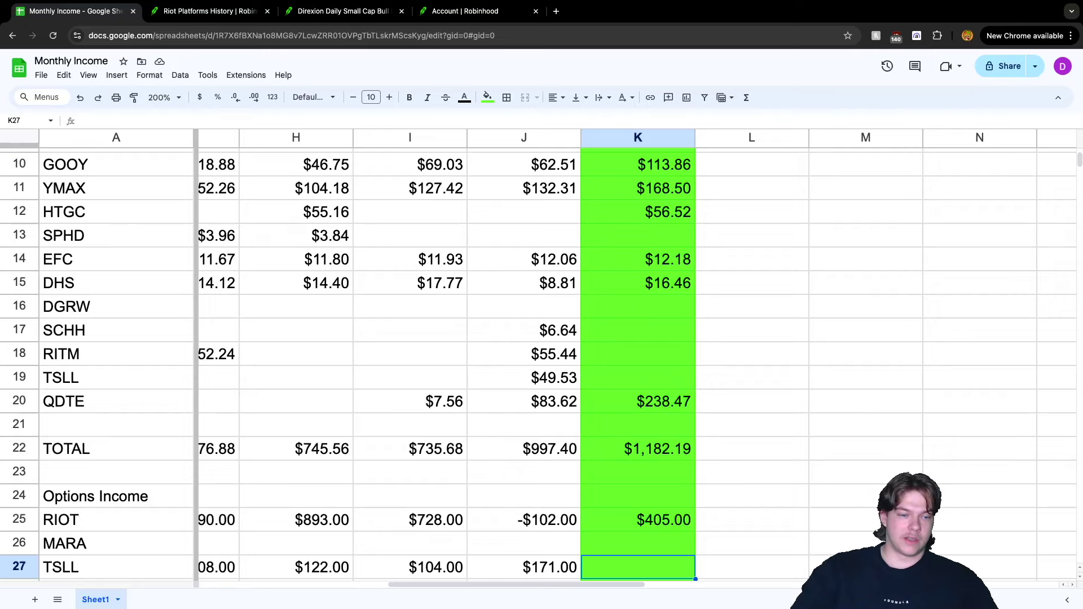
scroll(541, 361, down, 1)
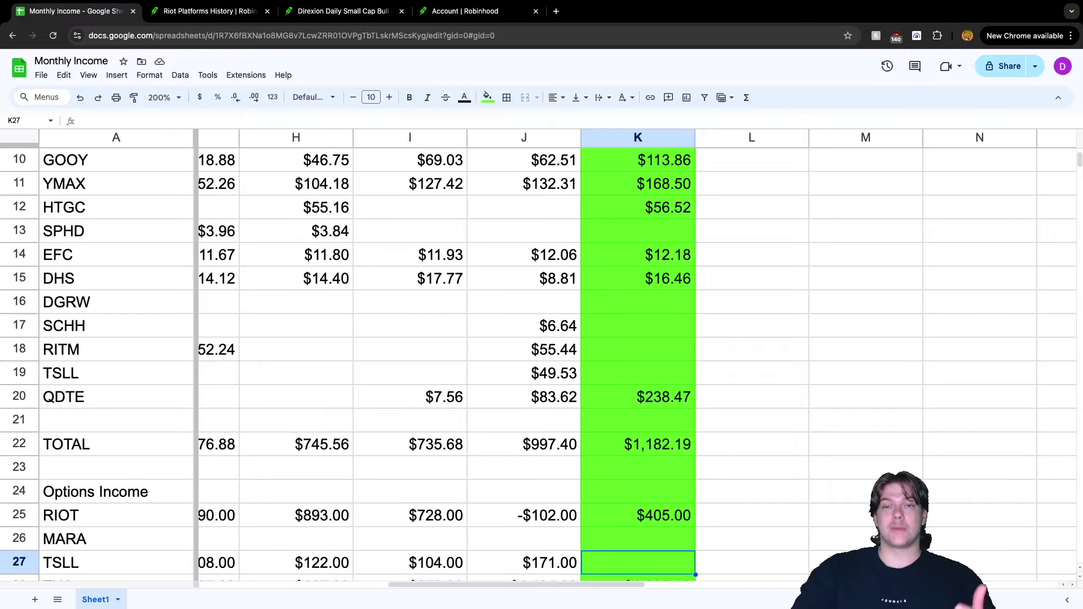
click(637, 444)
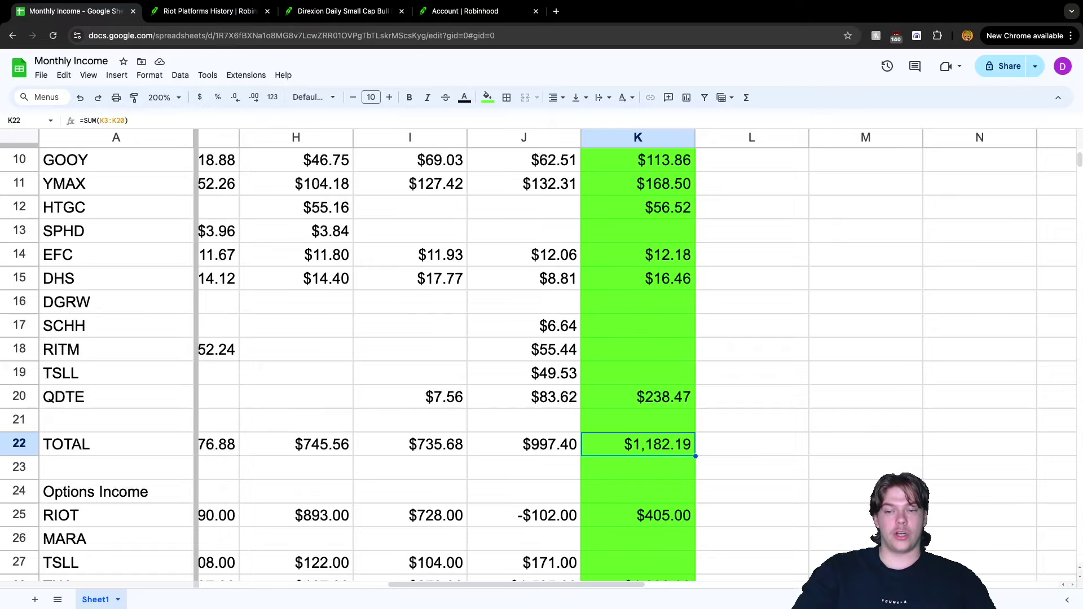
- Compare TNA's August options income with its July amount and with RIOT's August amount
scroll(538, 364, down, 1)
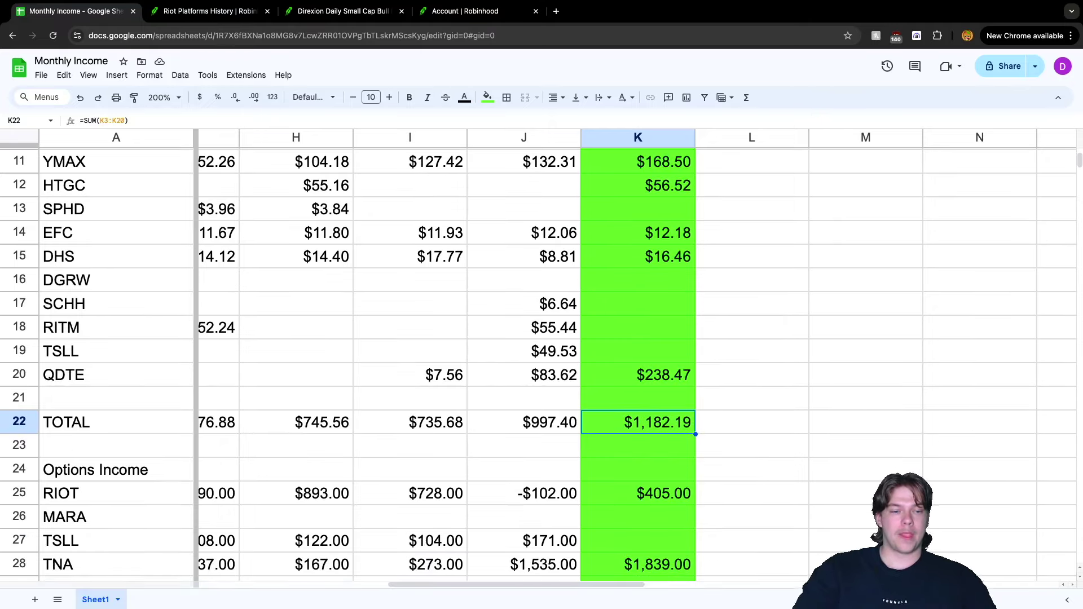
click(524, 565)
click(638, 564)
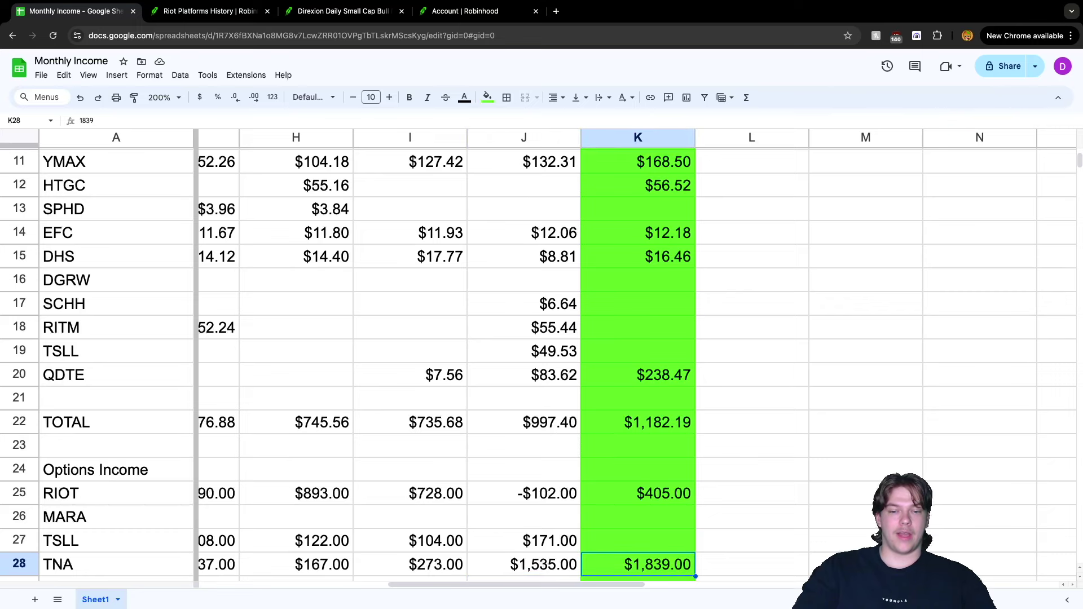
scroll(539, 364, down, 1)
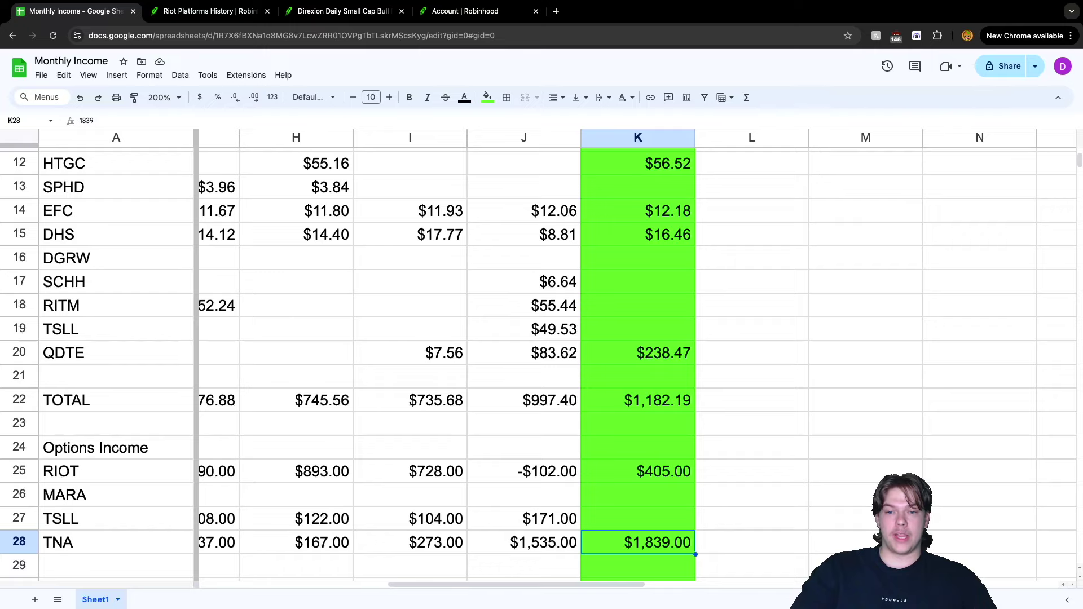
click(638, 471)
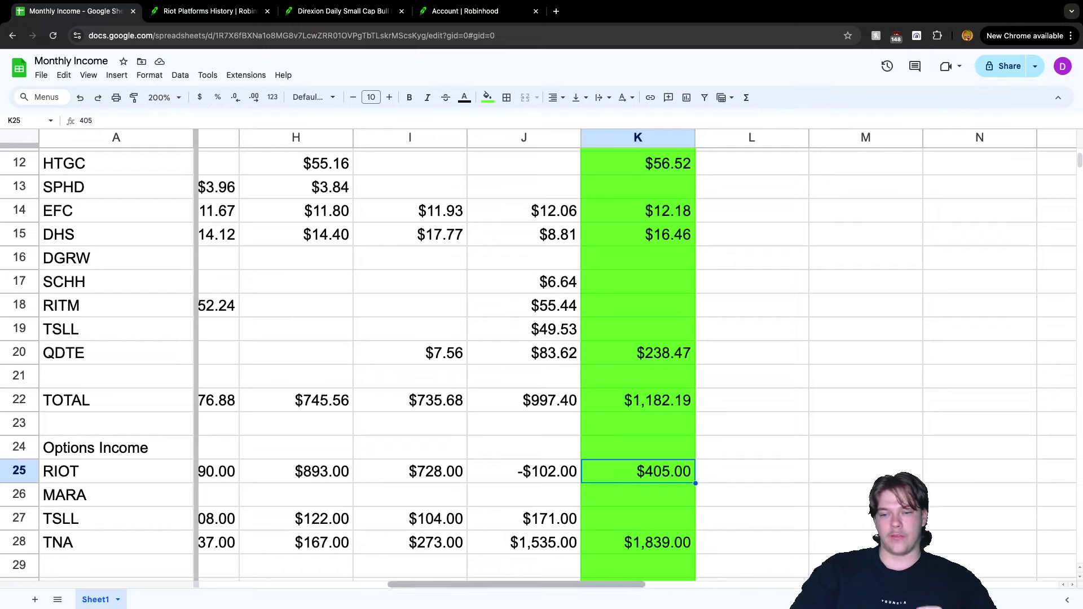
click(637, 542)
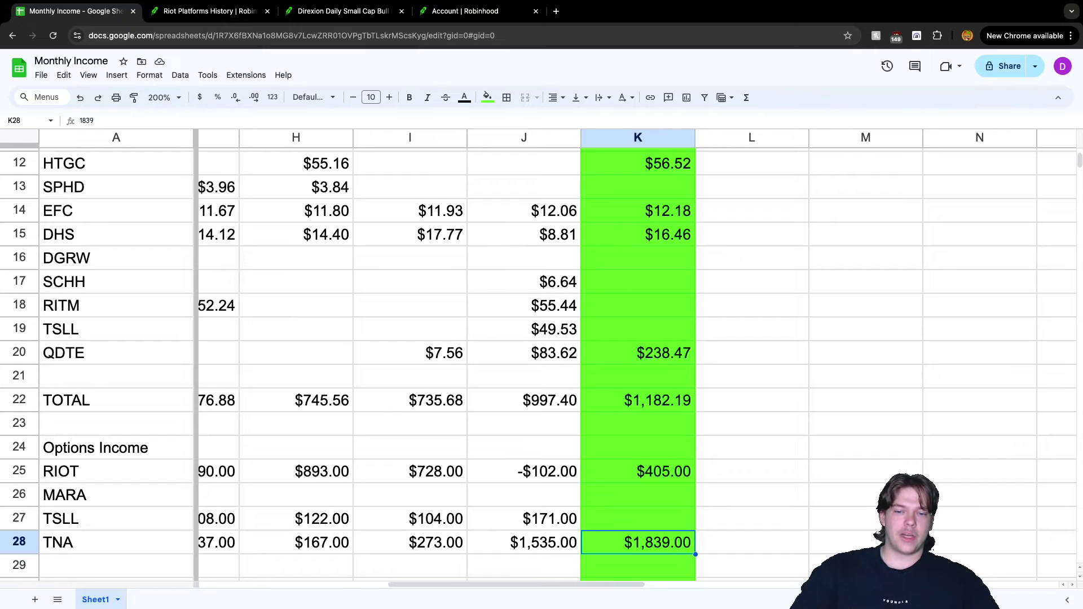
- Recheck TNA's July and August options income, and inspect the Jul 22 $270.00 covered call roll in TNA's Robinhood history
click(523, 542)
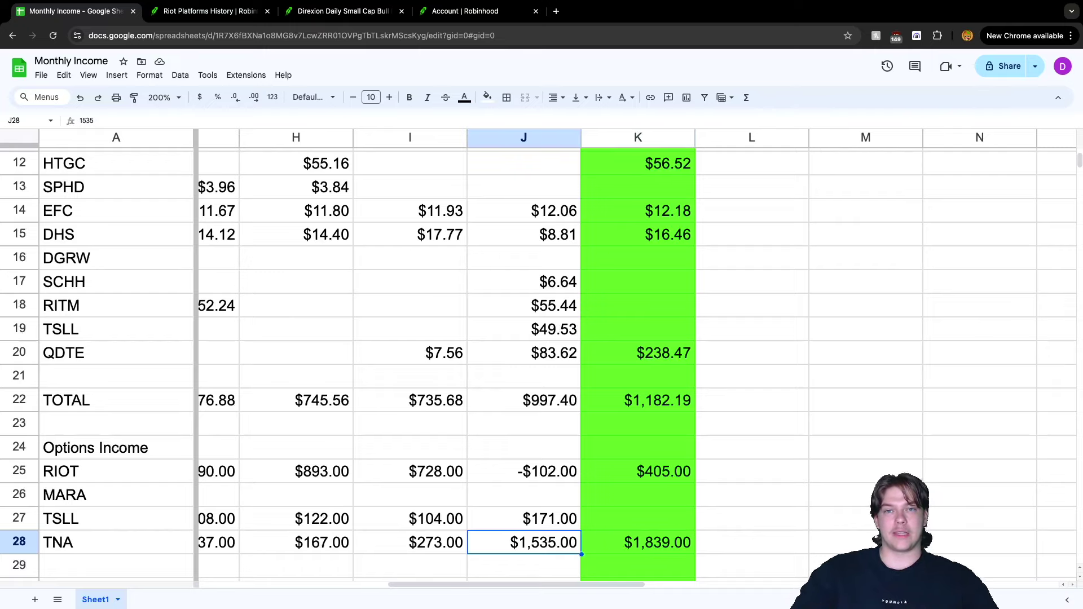
click(638, 542)
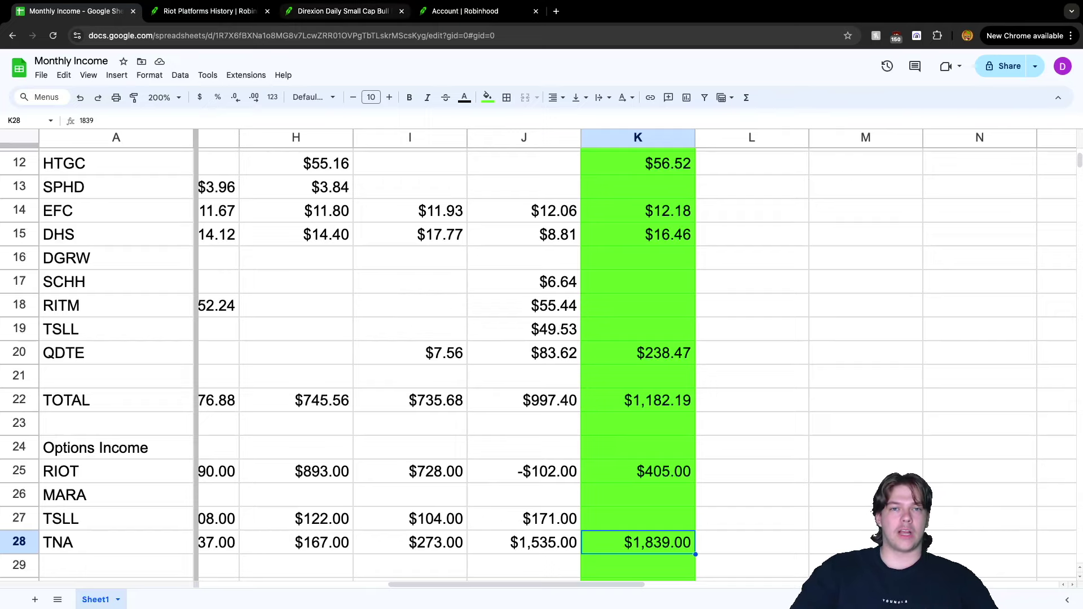
click(344, 11)
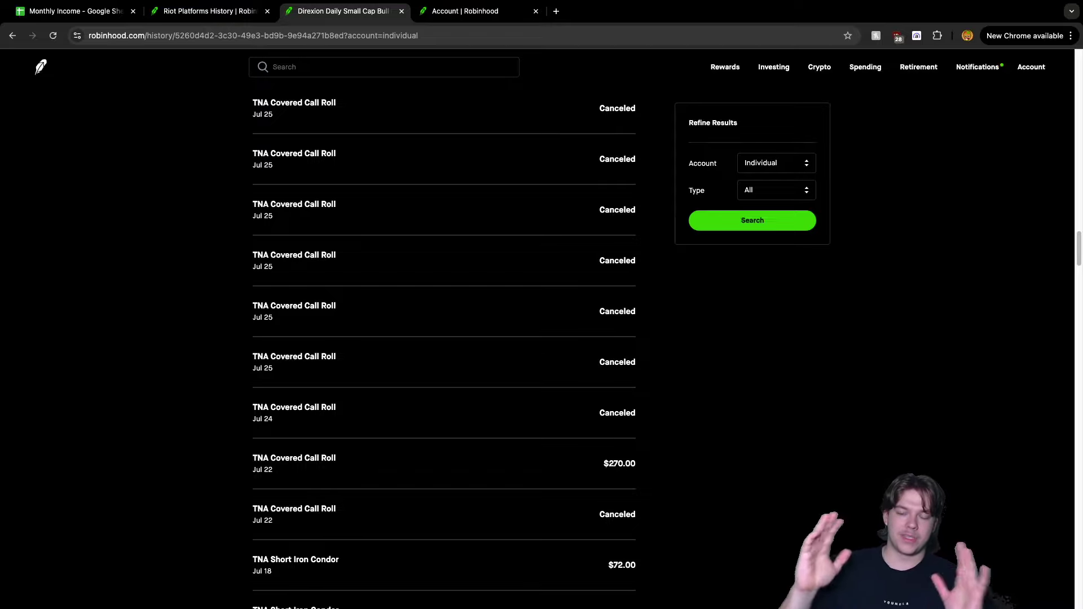
click(443, 463)
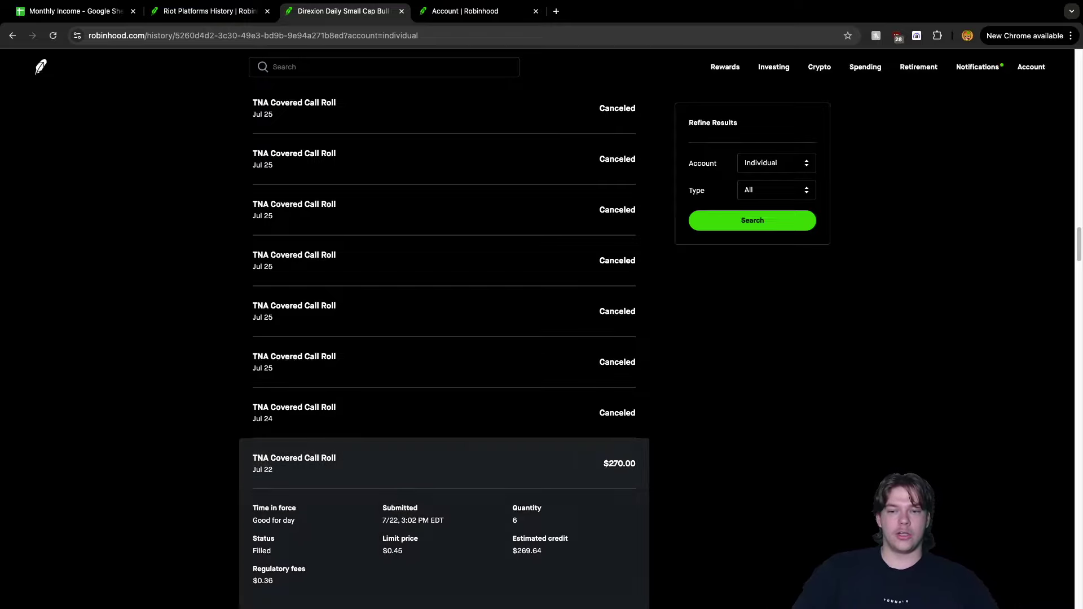
click(443, 463)
- Inspect the order details of the Jul 25 TNA covered call roll for $102.00
scroll(446, 451, up, 3)
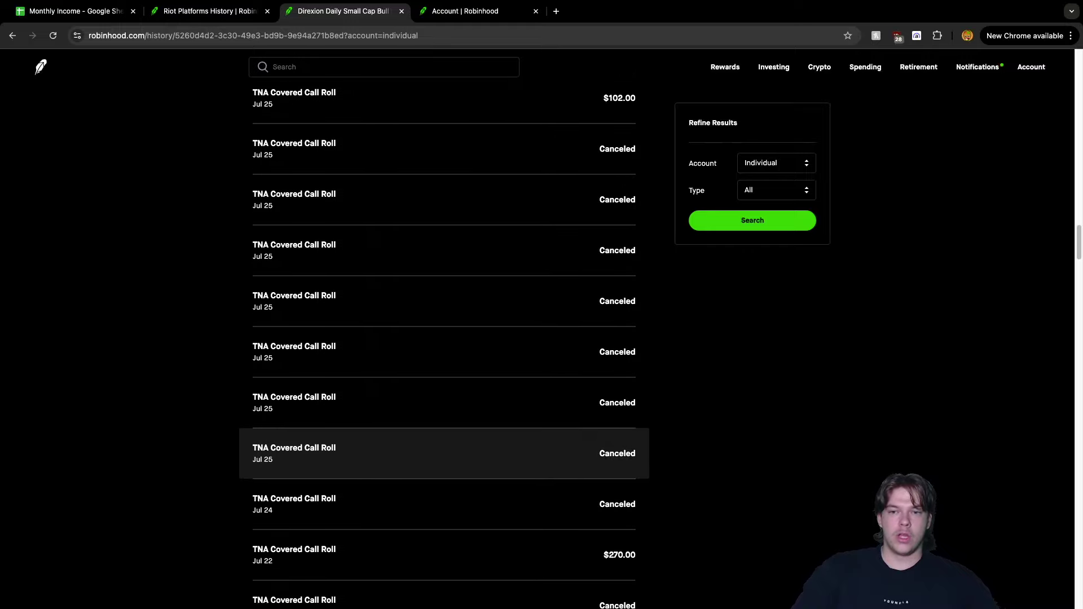
scroll(446, 406, up, 2)
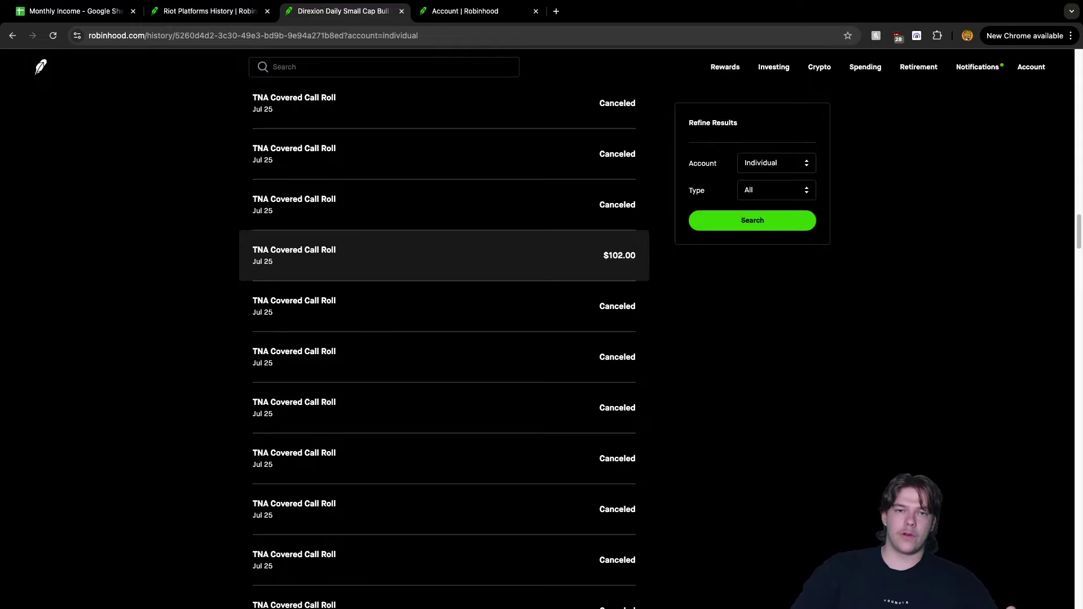
click(446, 255)
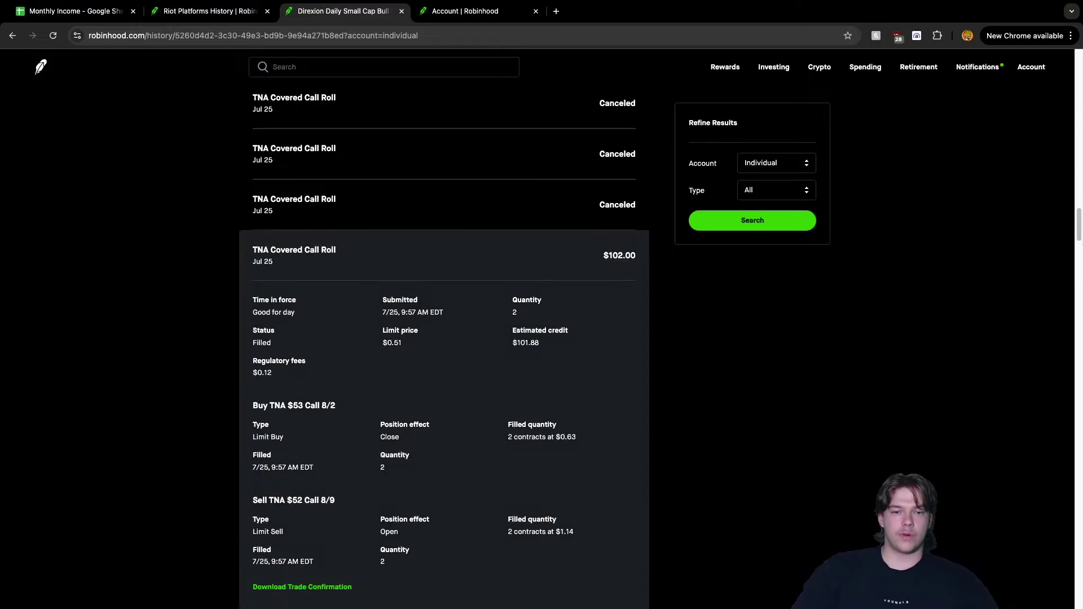
click(446, 255)
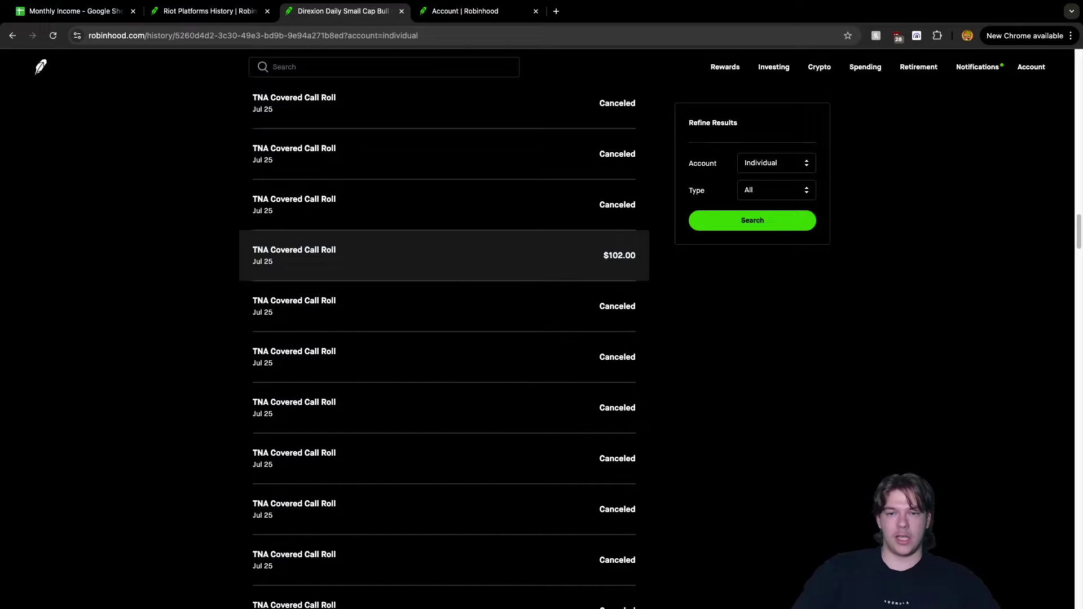
- Review TNA's trade history from the late July covered call rolls up to the Aug 12 long call roll
scroll(446, 255, up, 3)
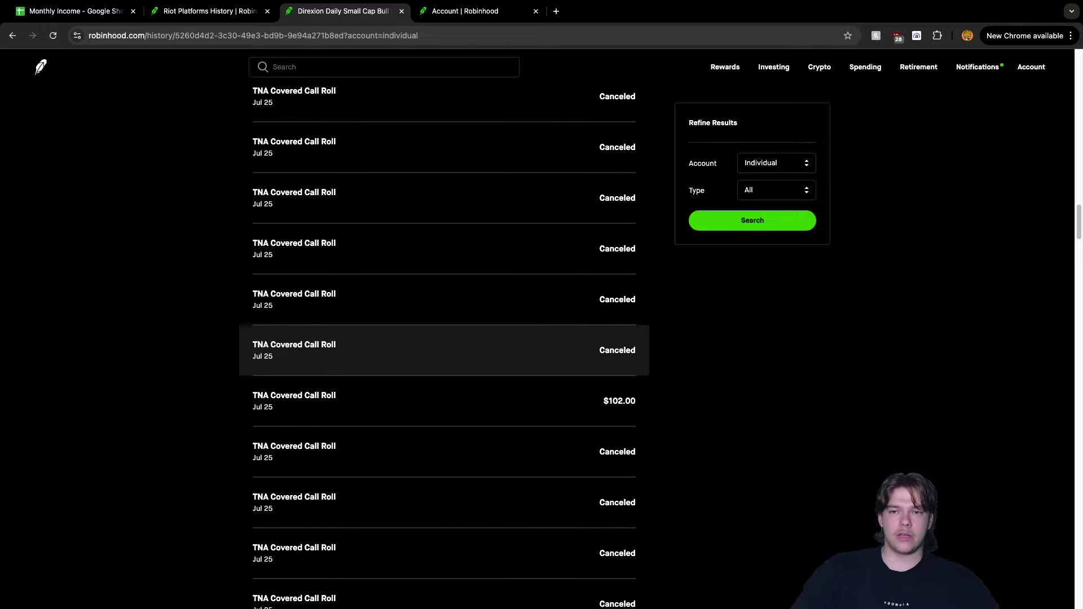
scroll(446, 283, up, 10)
scroll(446, 276, up, 3)
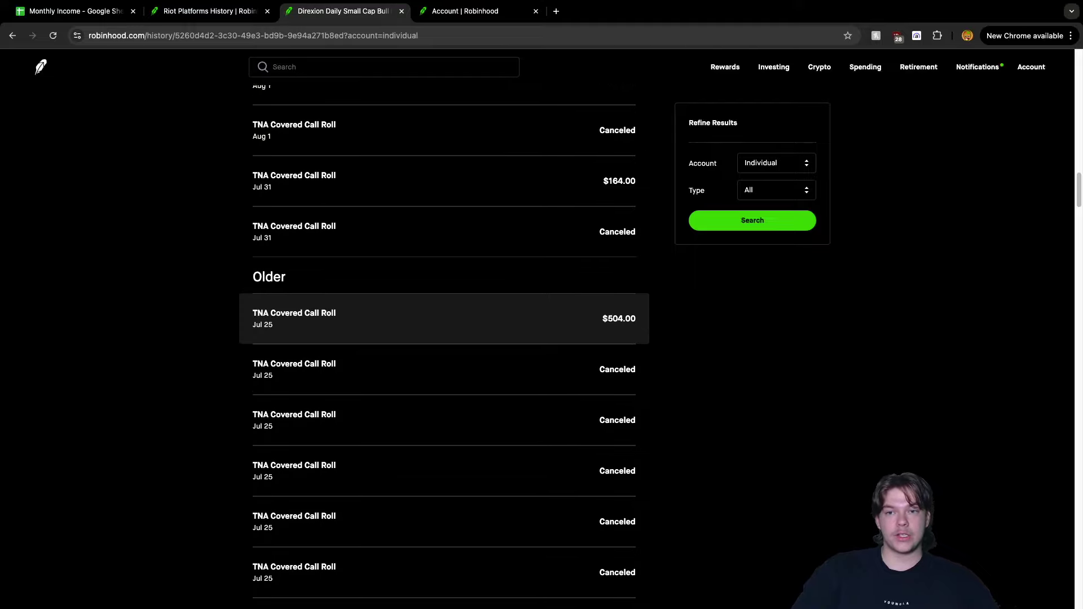
scroll(445, 263, up, 10)
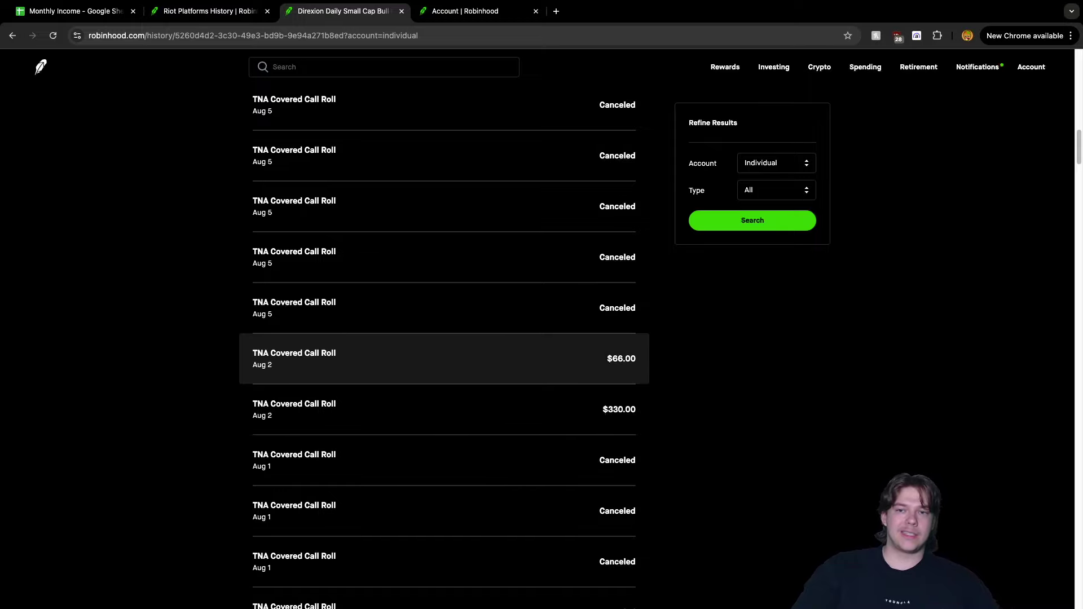
scroll(446, 350, up, 5)
scroll(445, 313, up, 4)
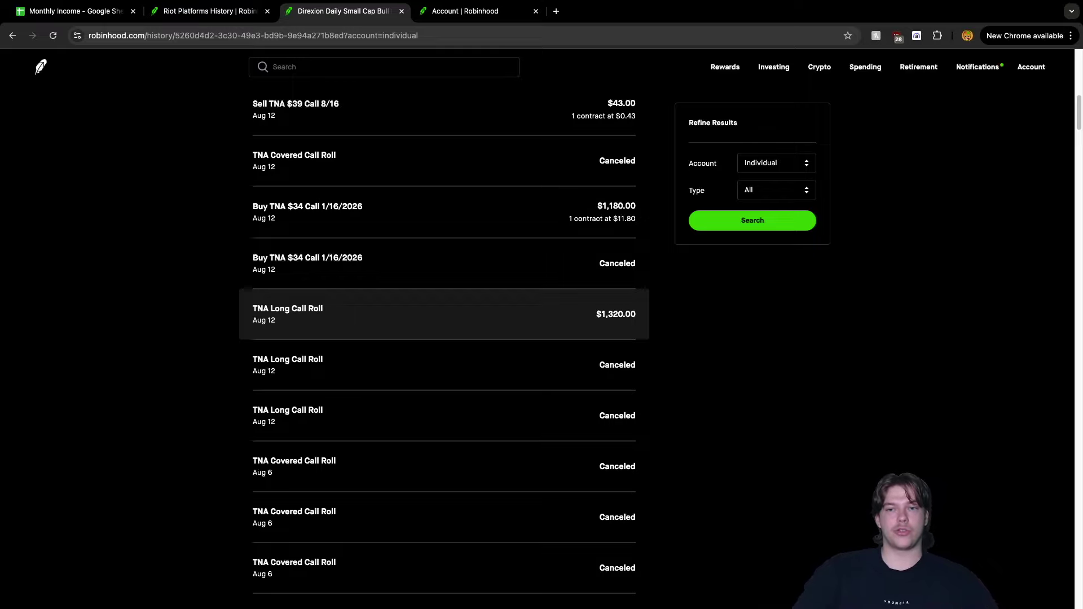
- Examine TNA's trades from the Aug 12 call purchase through the most recent covered call roll
scroll(444, 231, up, 1)
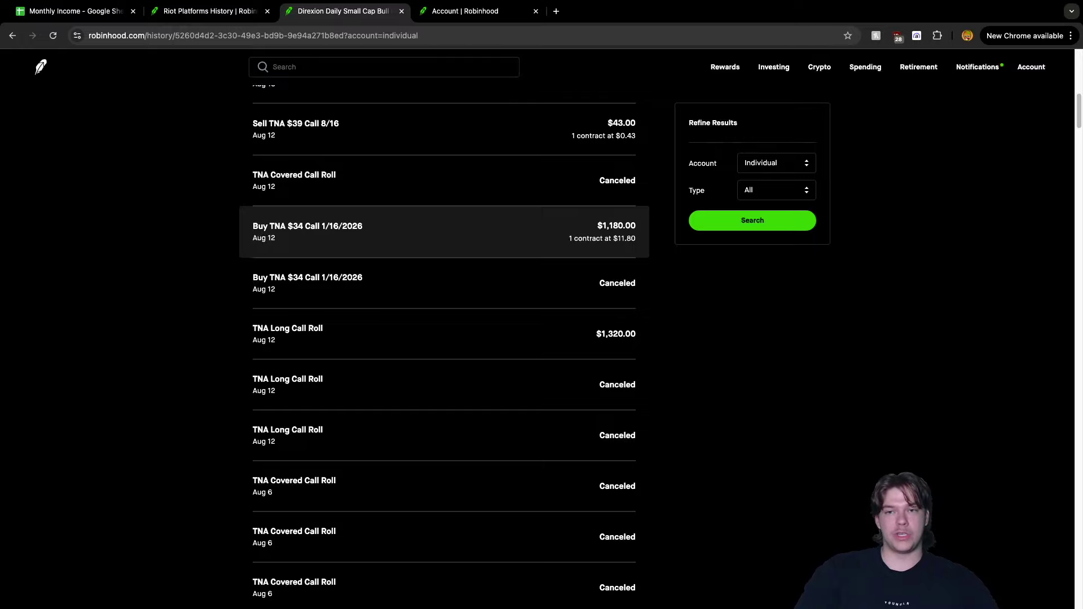
scroll(444, 231, up, 2)
scroll(444, 265, up, 10)
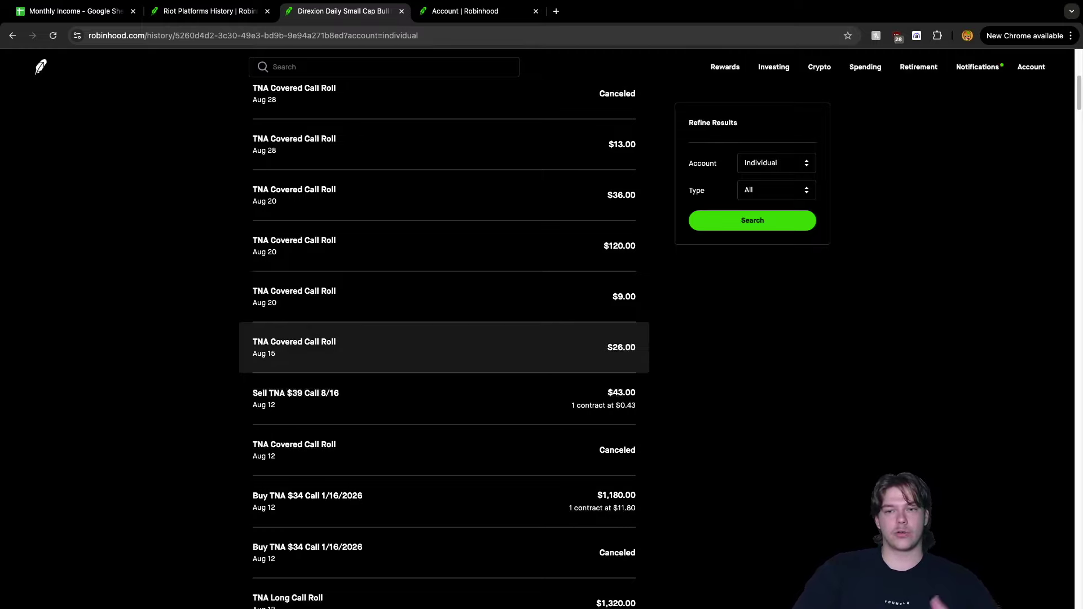
scroll(444, 350, up, 1)
scroll(444, 298, up, 2)
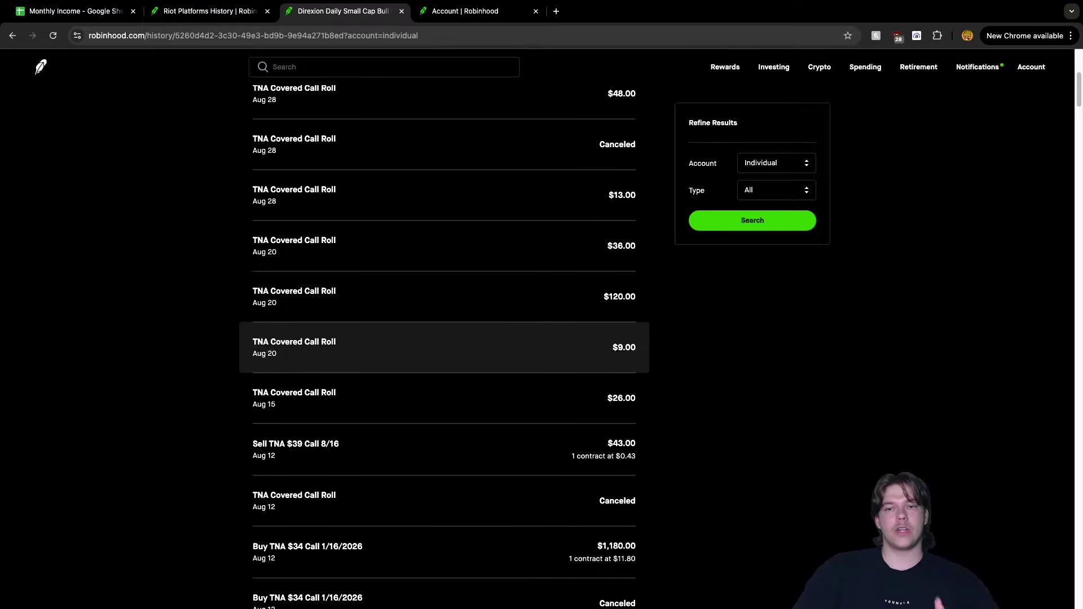
scroll(444, 271, up, 3)
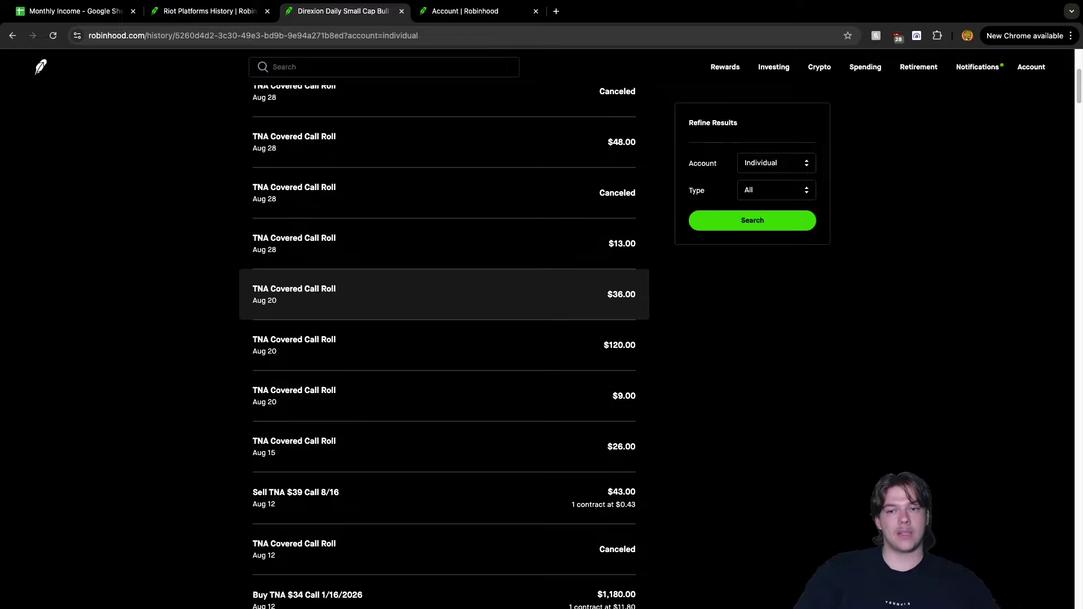
scroll(444, 187, up, 3)
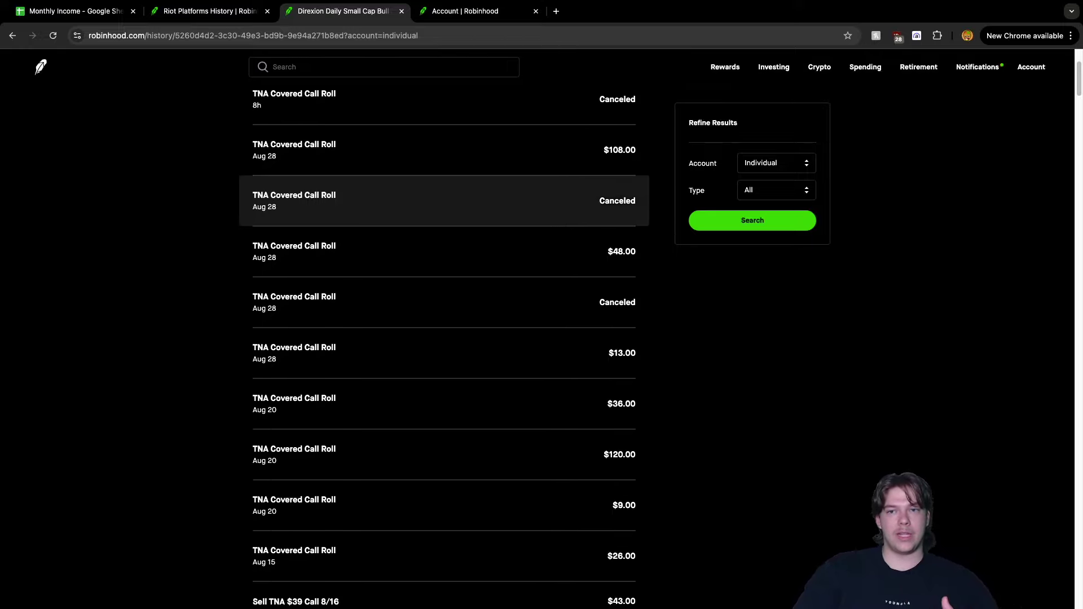
scroll(444, 203, up, 3)
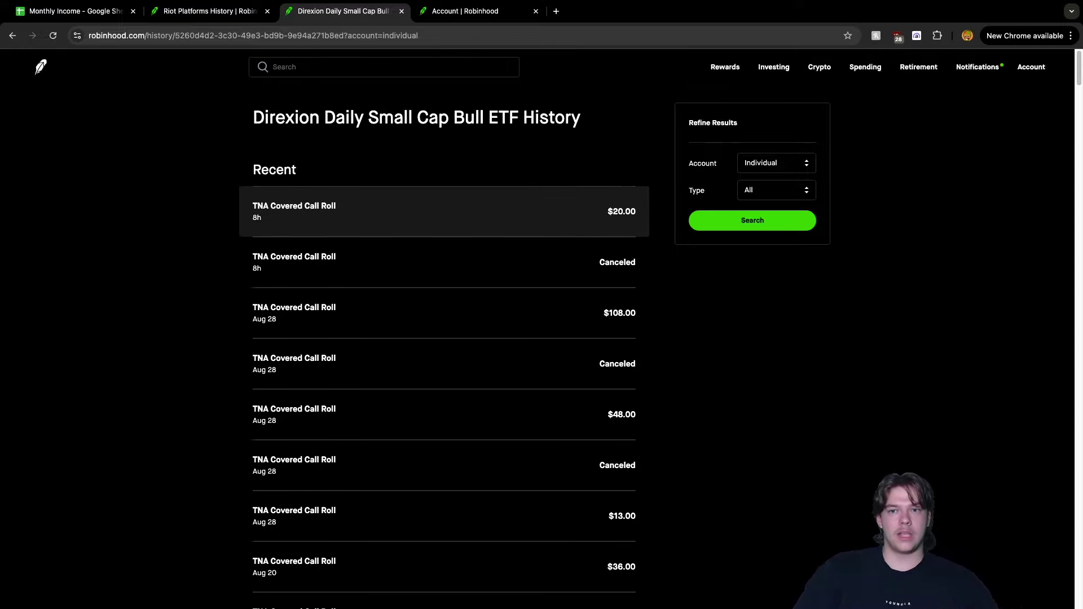
- Inspect the details of the most recent TNA covered call roll and the Aug 28 roll for $108.00
click(444, 211)
click(444, 212)
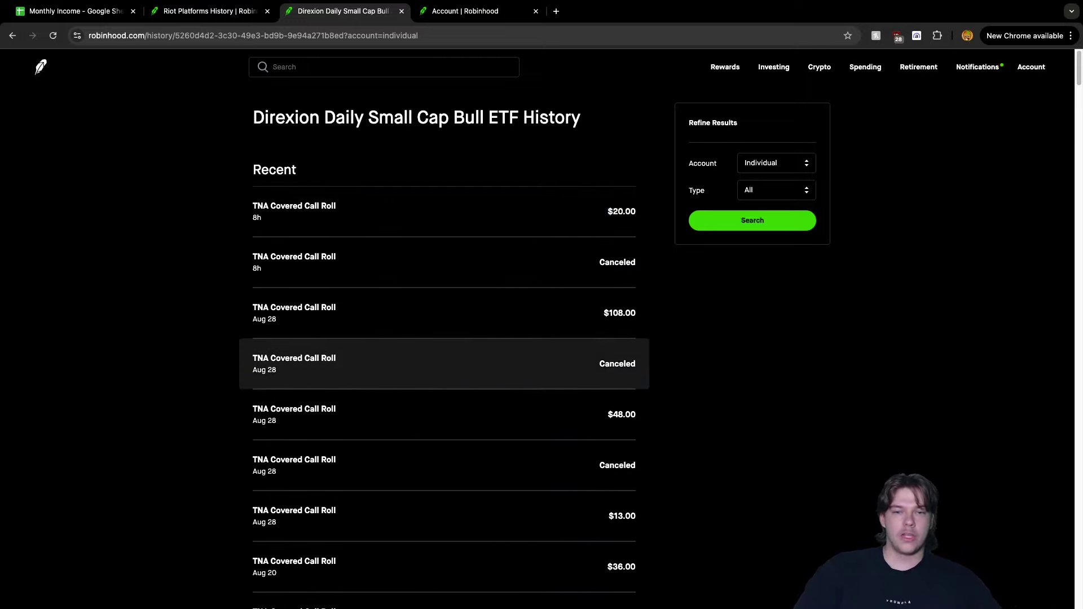
click(444, 313)
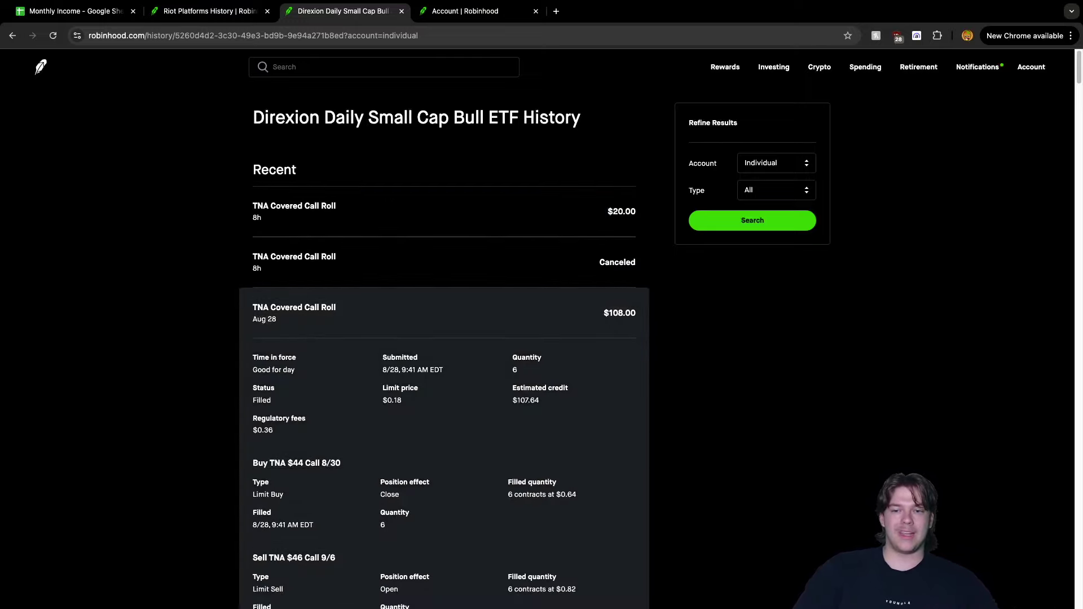
click(444, 313)
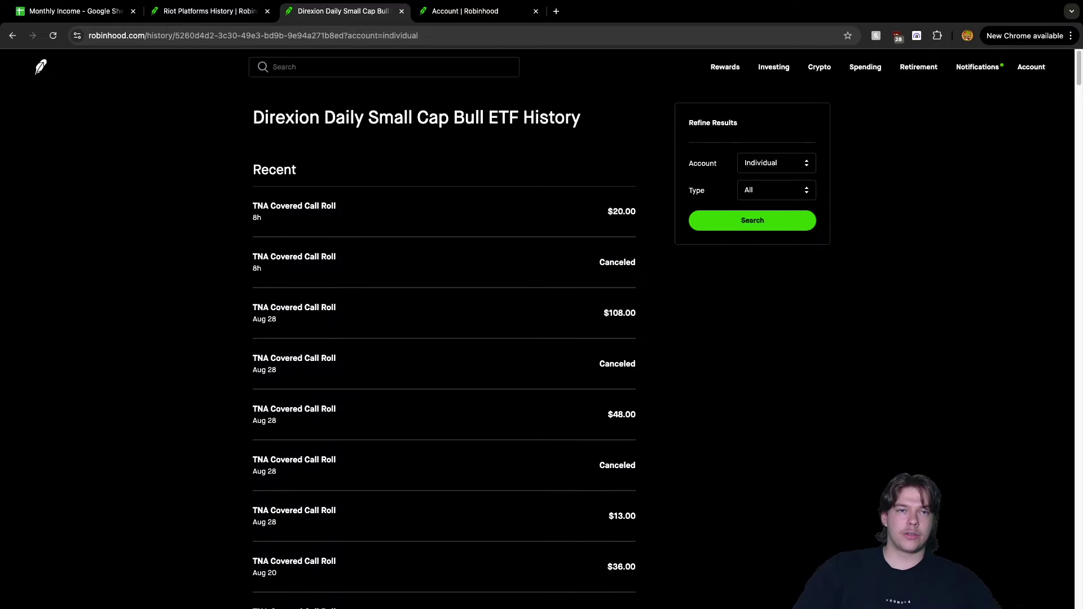
- Check RIOT's August covered call rolls in its Robinhood history against the Monthly Income spreadsheet
click(204, 10)
click(76, 11)
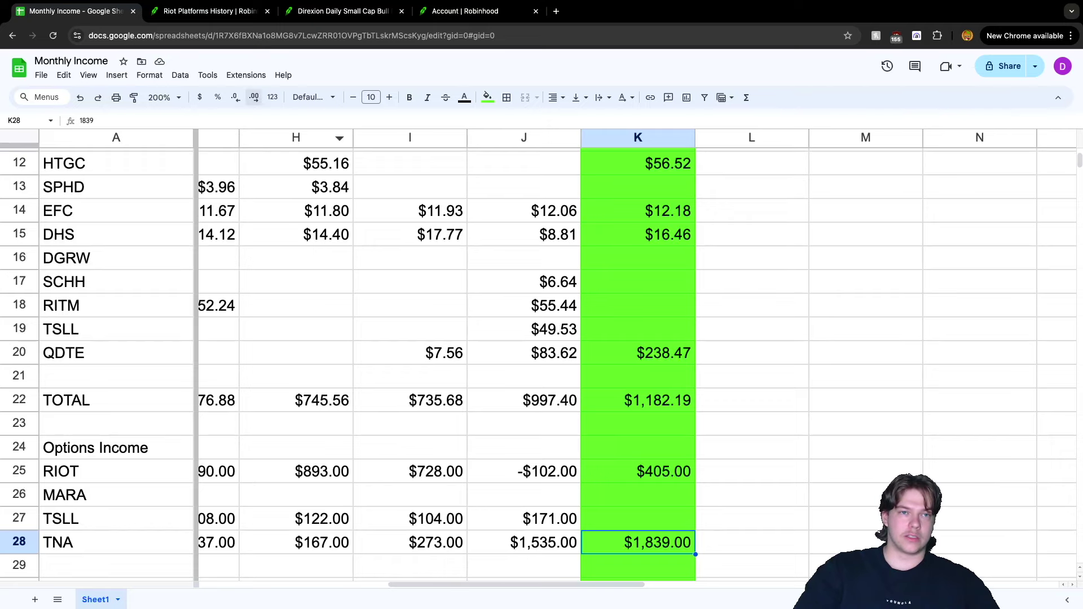
click(210, 11)
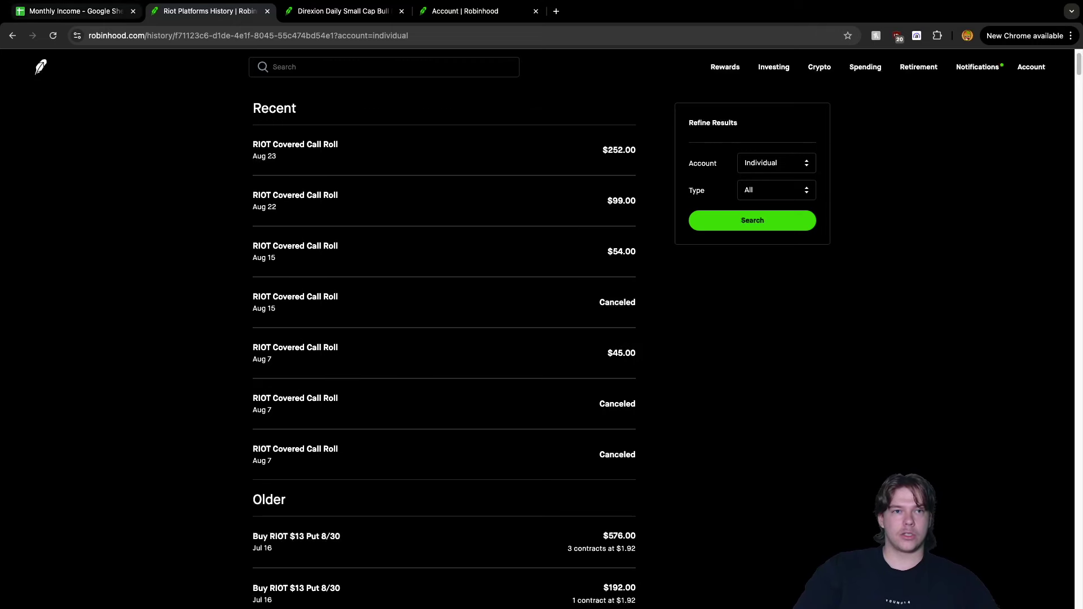
click(73, 11)
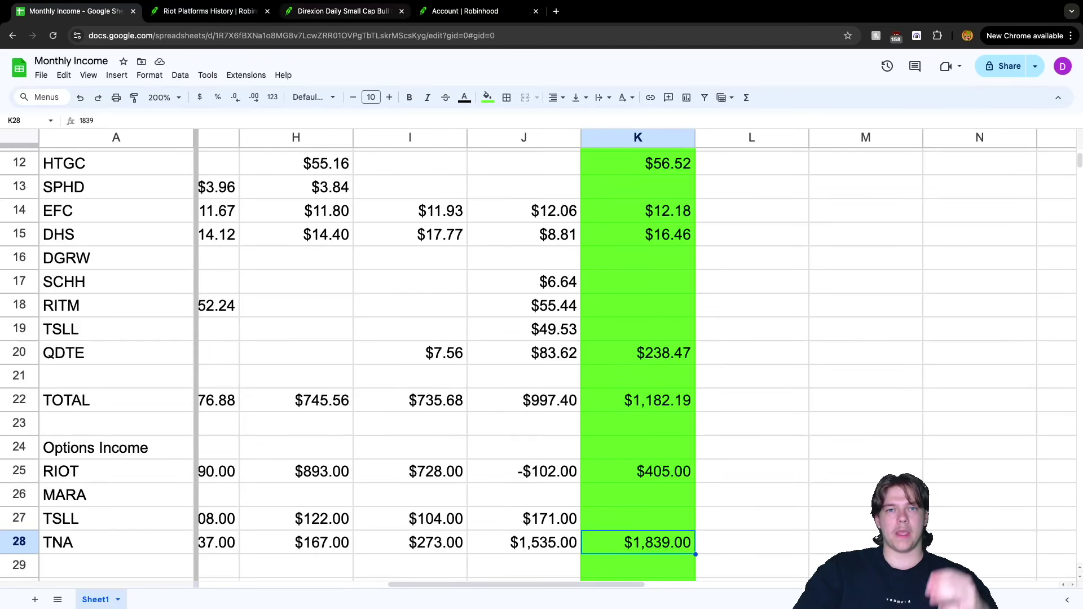
- Review the August dividend payments in the Robinhood account's dividend history, from the pending entry back to the start of the month
click(465, 10)
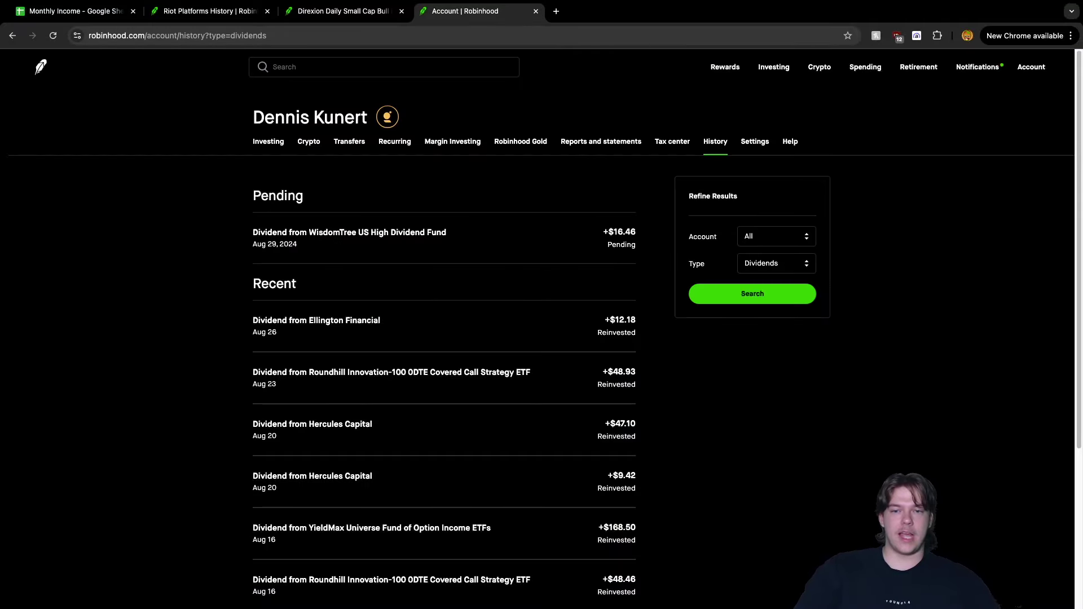
scroll(440, 181, down, 4)
scroll(440, 226, down, 9)
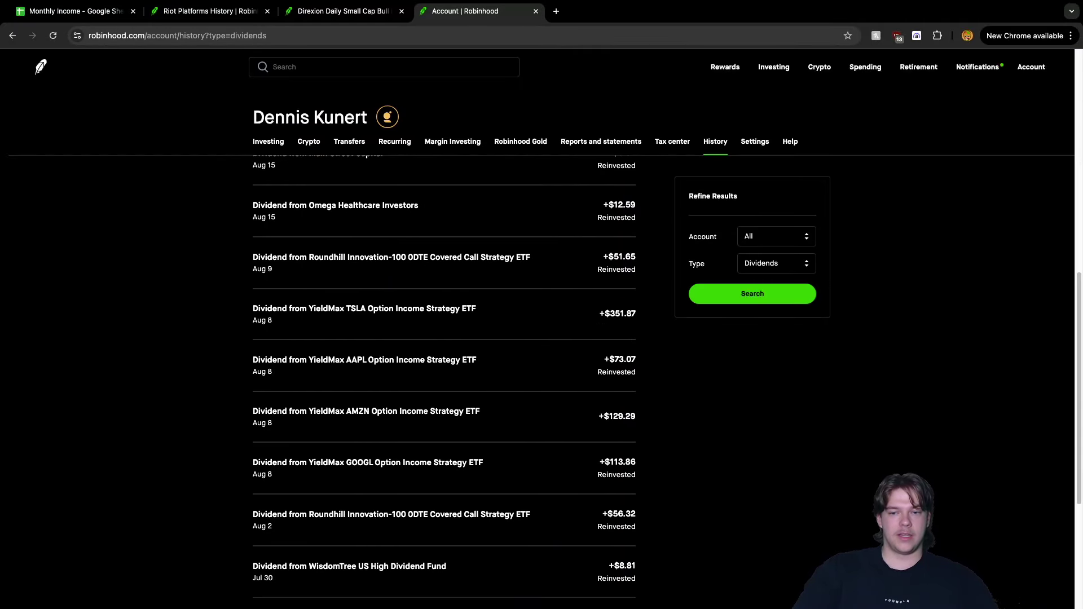
scroll(440, 338, up, 2)
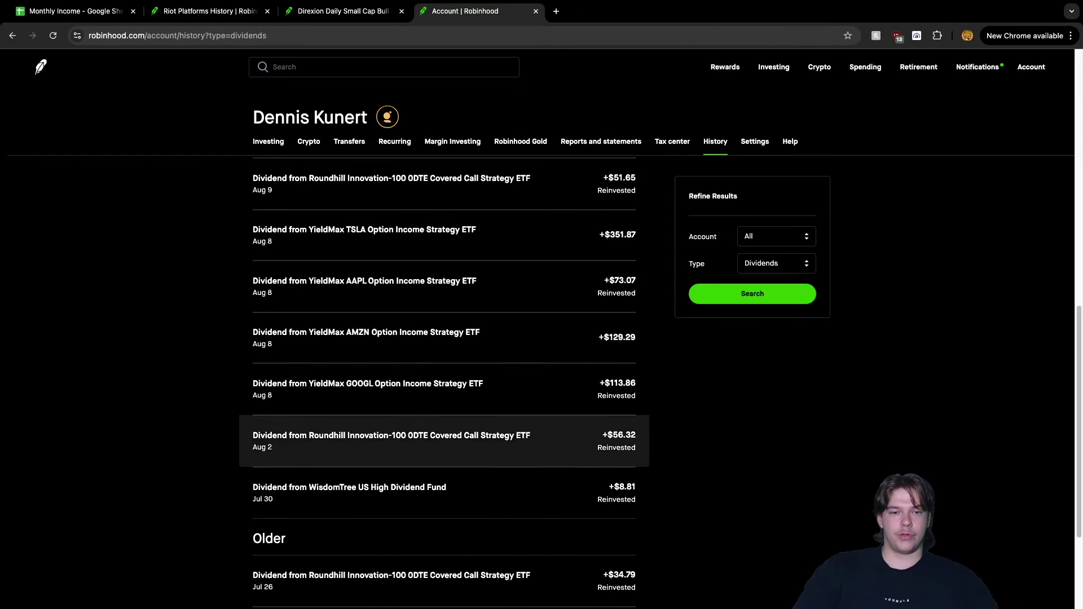
scroll(440, 440, up, 11)
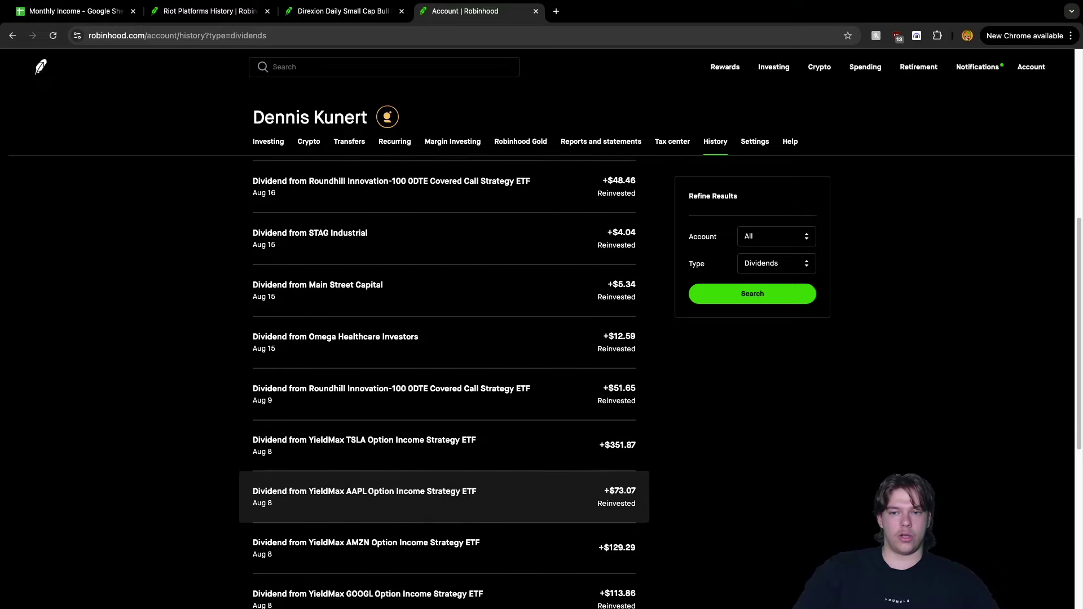
scroll(440, 395, down, 2)
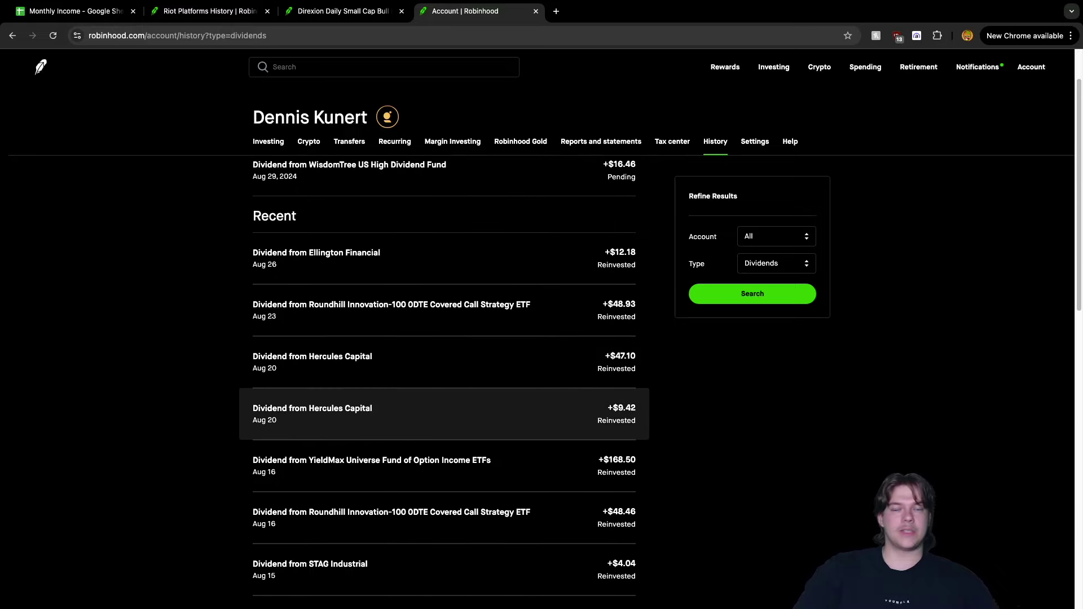
scroll(440, 418, down, 4)
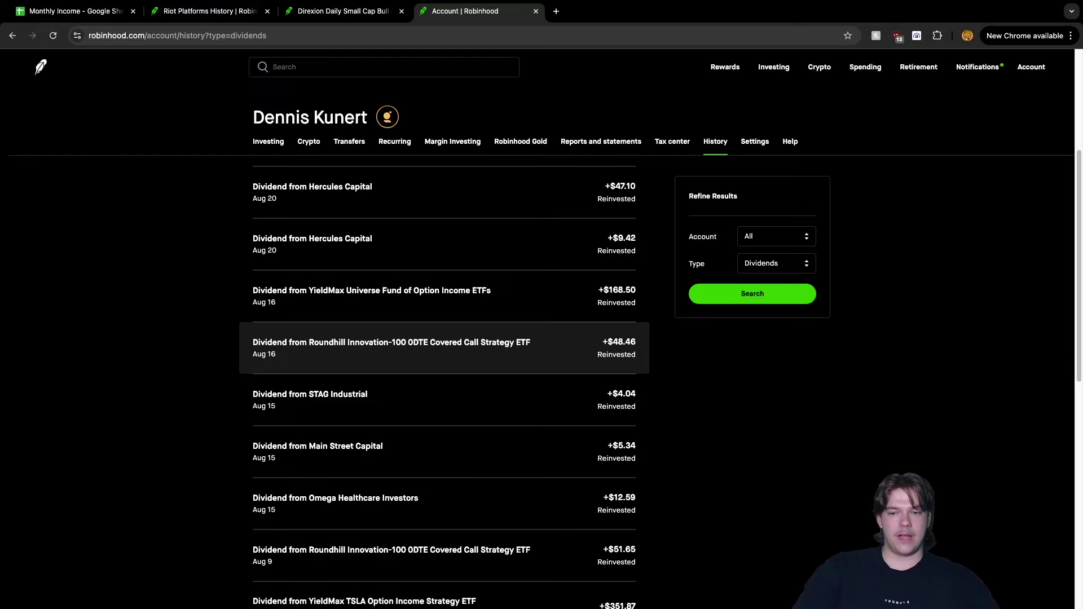
scroll(440, 452, down, 3)
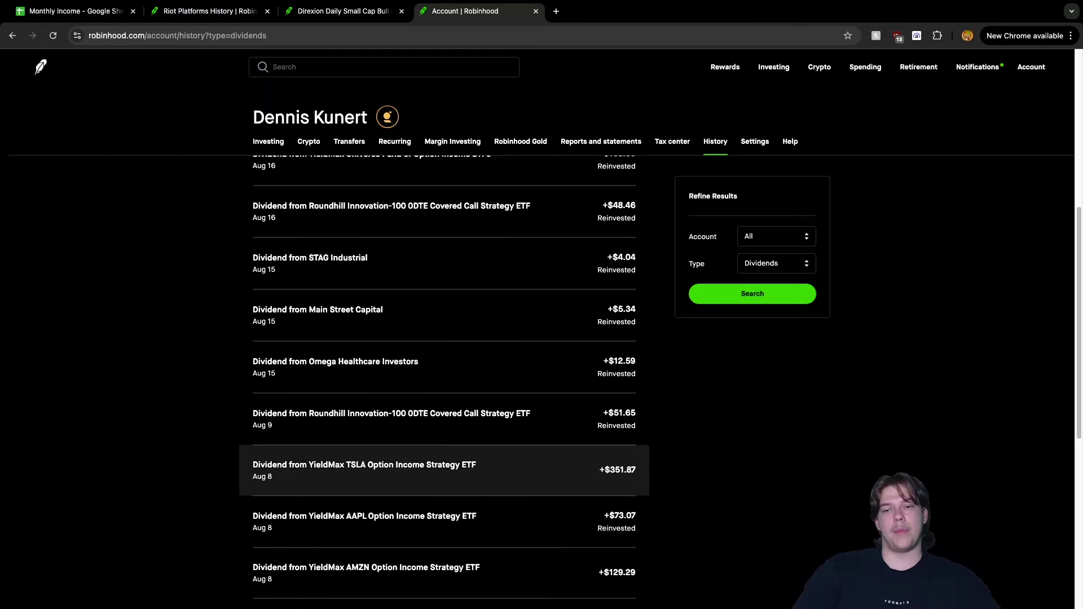
scroll(440, 423, up, 5)
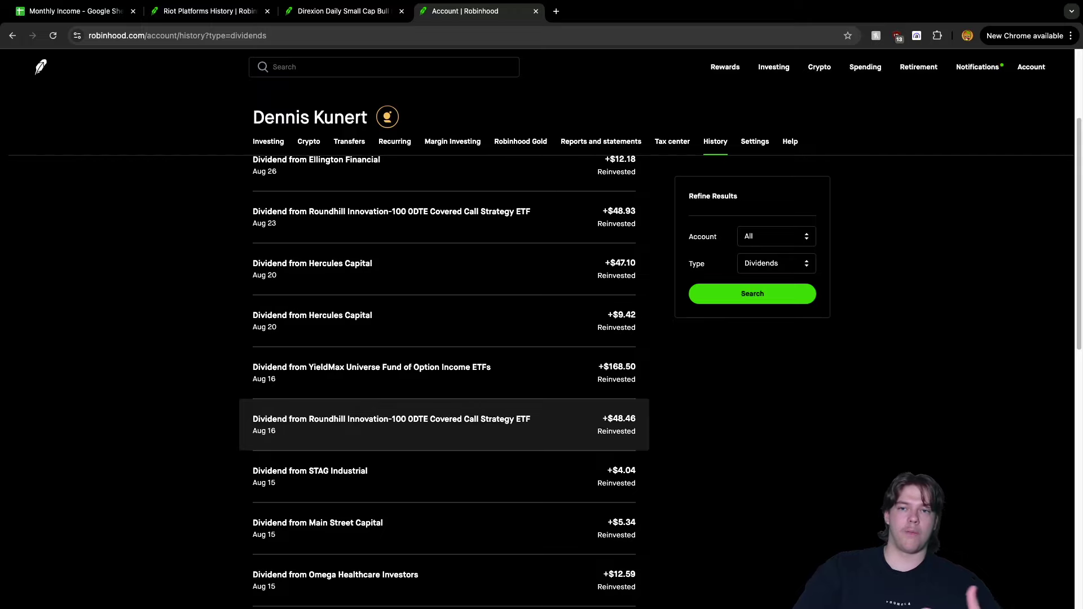
scroll(440, 423, up, 4)
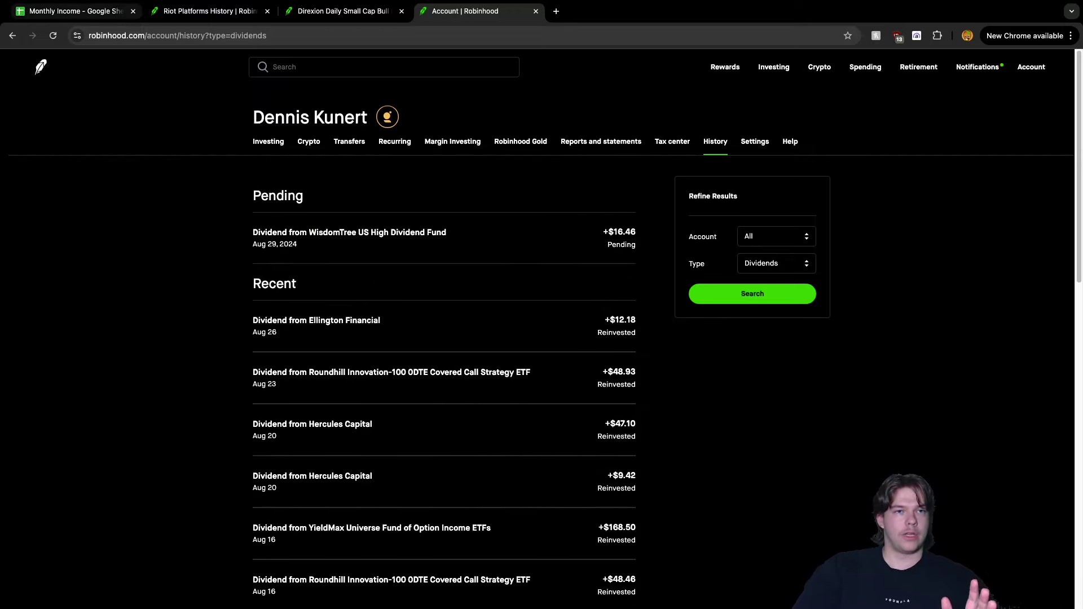
- Return to the Monthly Income spreadsheet and check RIOT's August options income
click(76, 10)
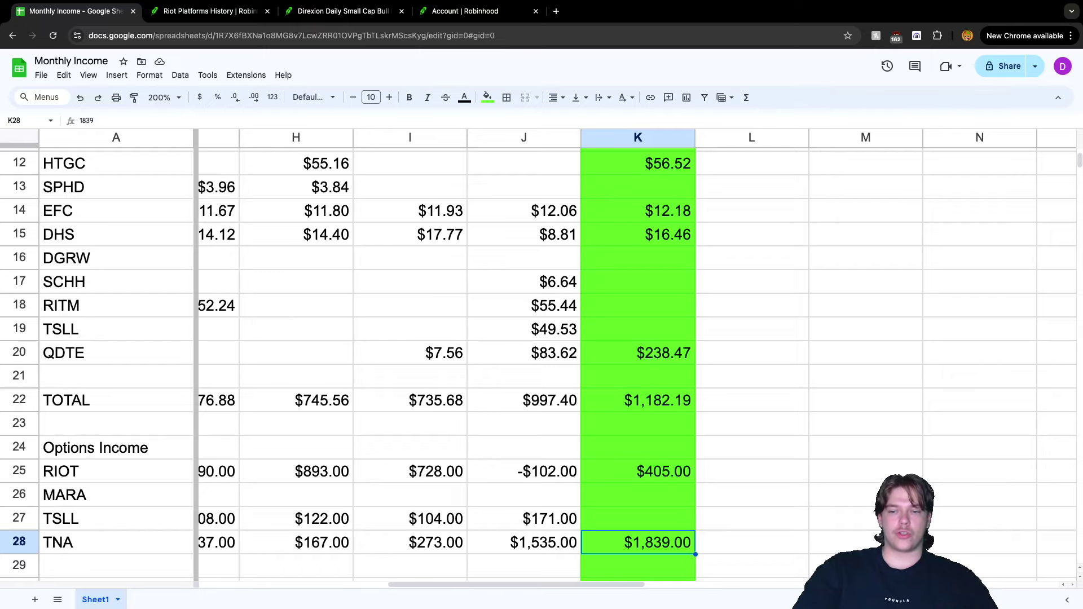
click(638, 471)
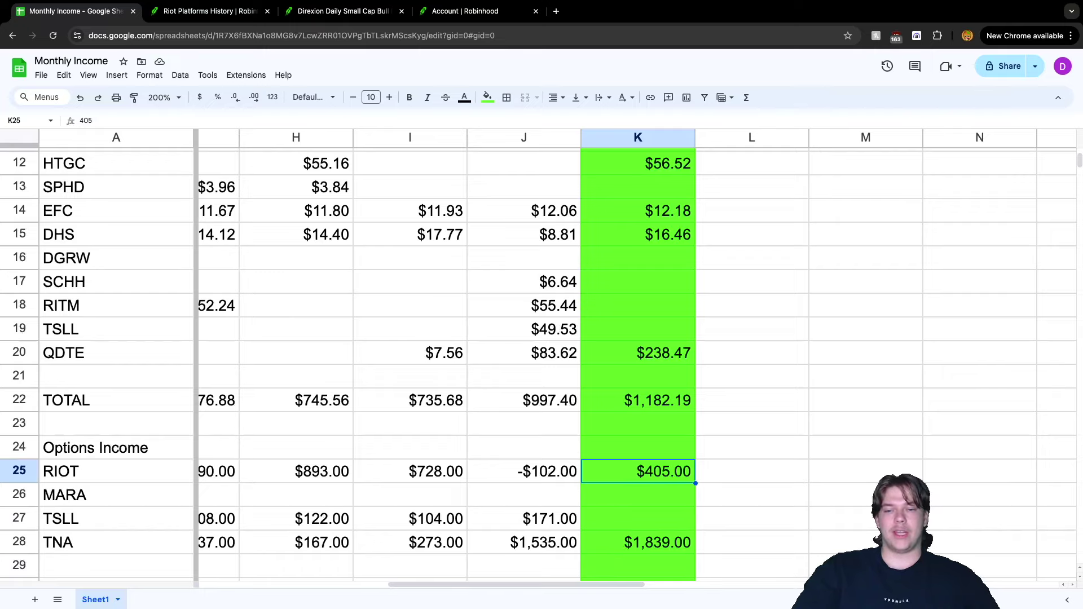
- Check August's dividend total and compare its grand total with the July and June grand totals
click(637, 400)
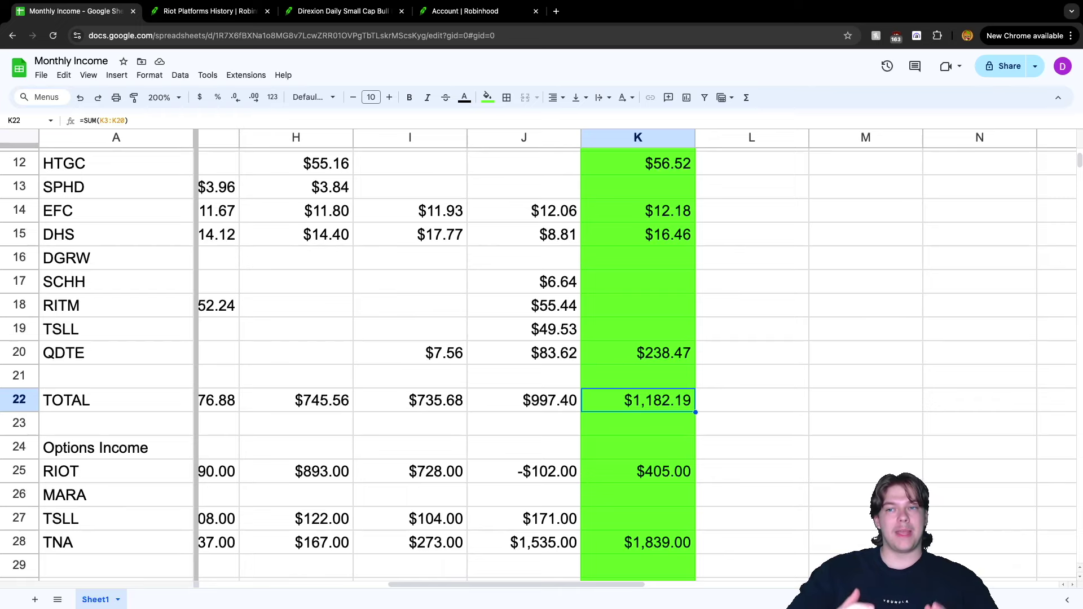
scroll(538, 364, down, 3)
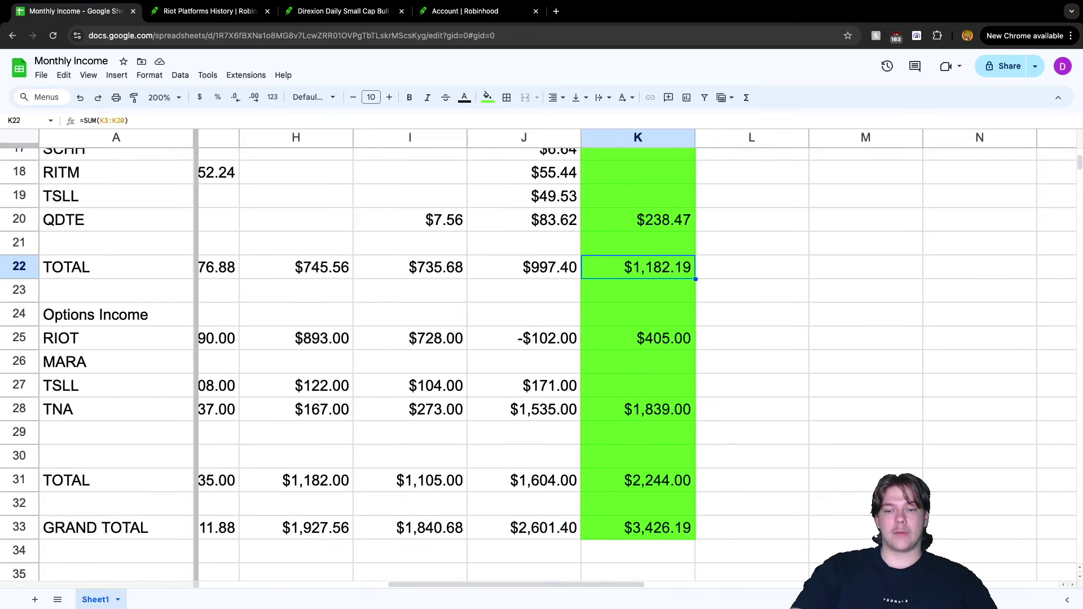
click(637, 528)
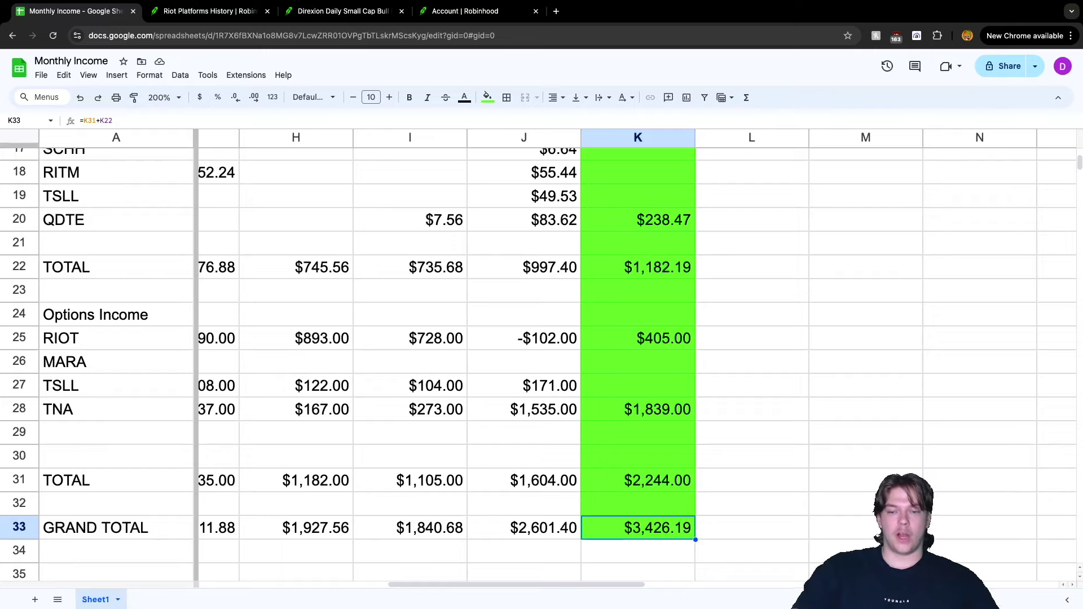
click(523, 527)
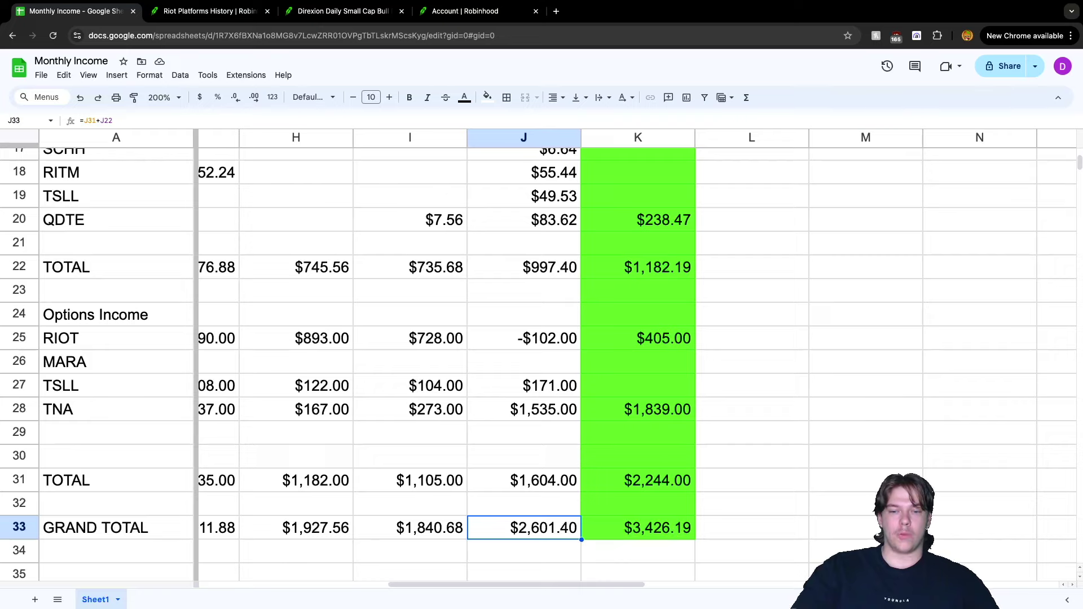
click(410, 550)
click(410, 528)
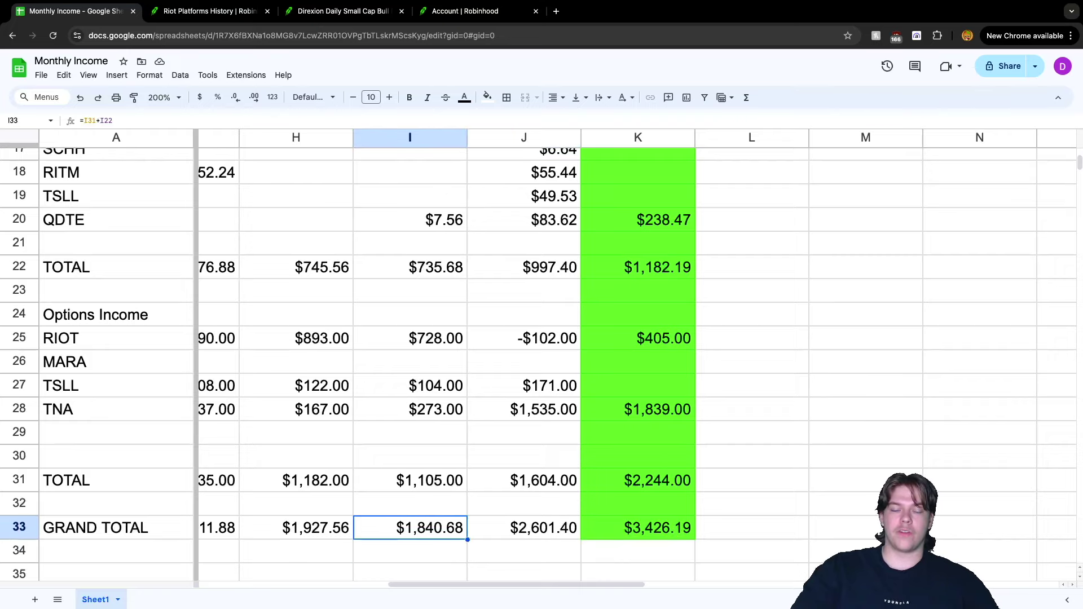
click(638, 528)
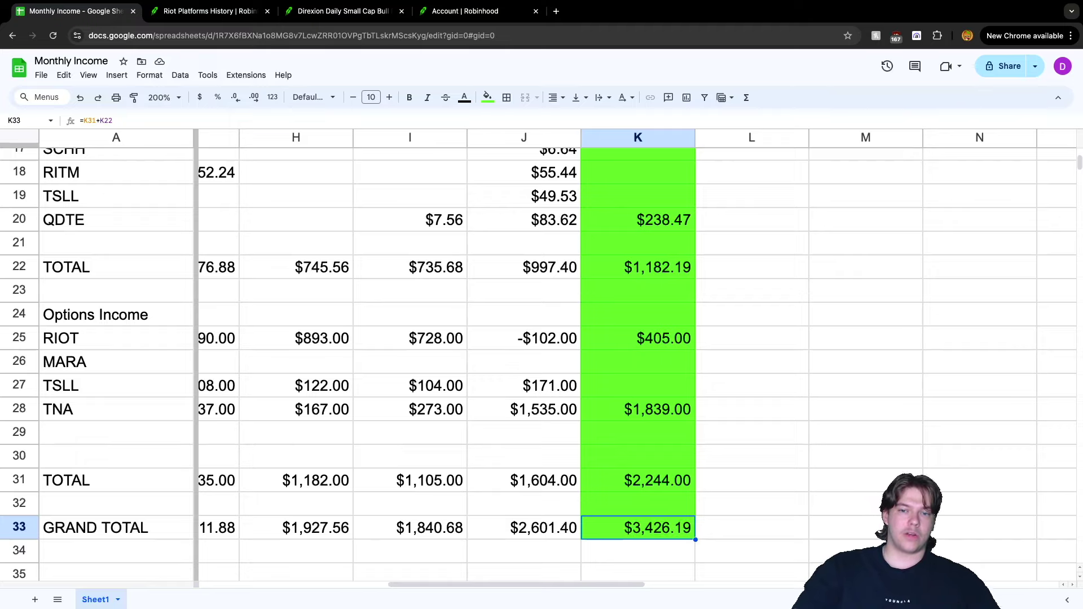
- Review August's TNA and RIOT options income alongside the dividend, options and grand totals
click(637, 409)
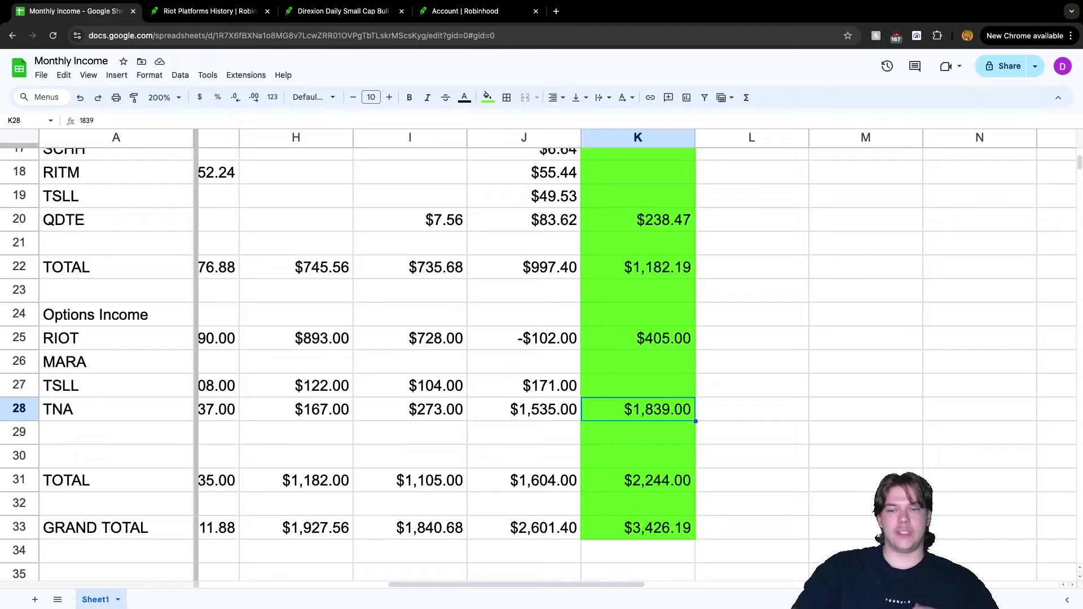
click(637, 338)
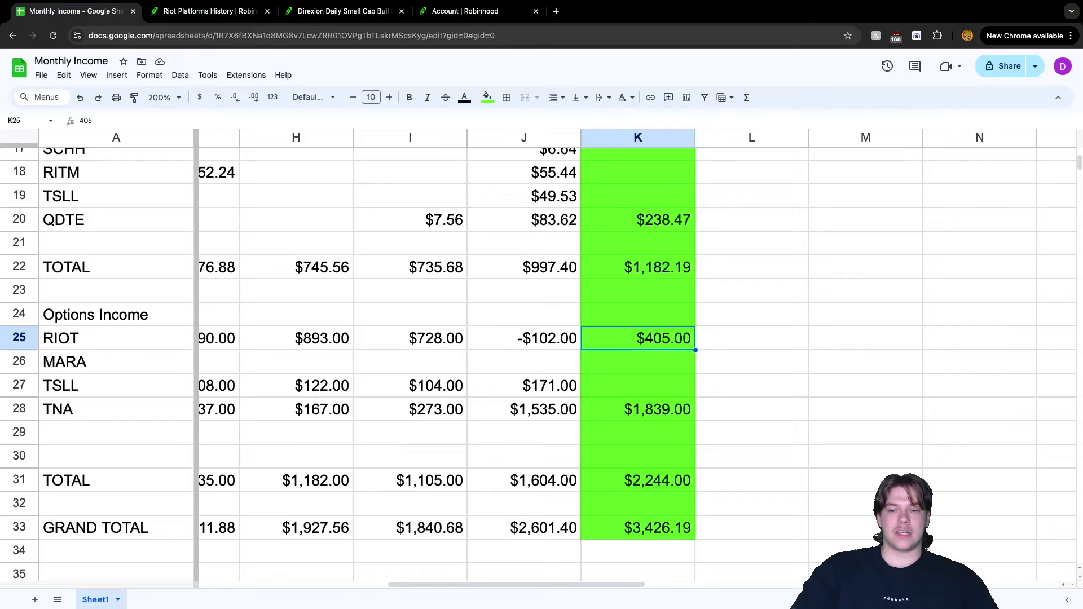
click(637, 528)
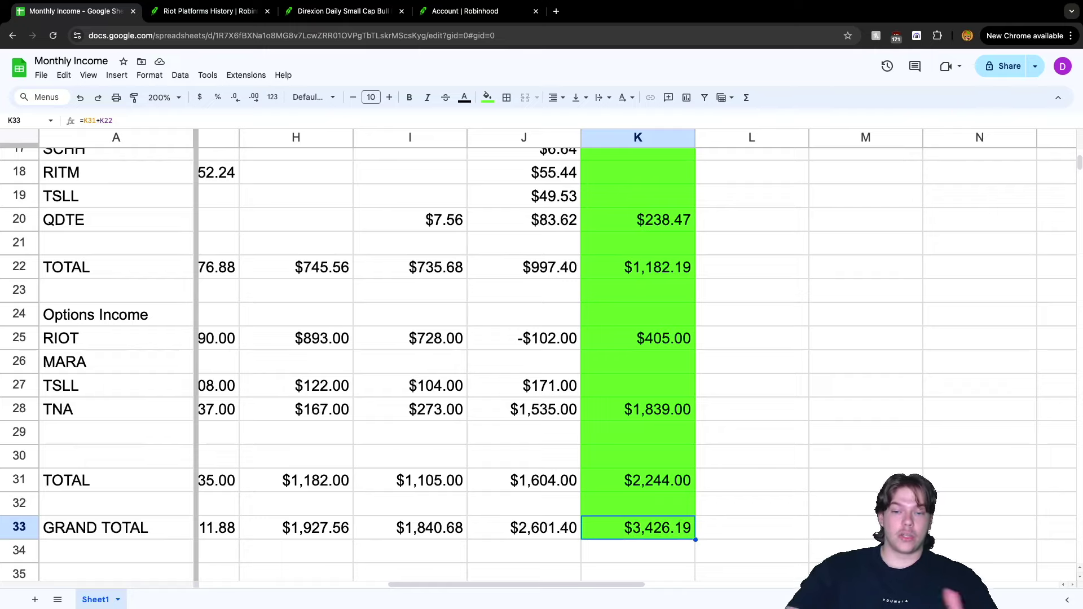
click(637, 480)
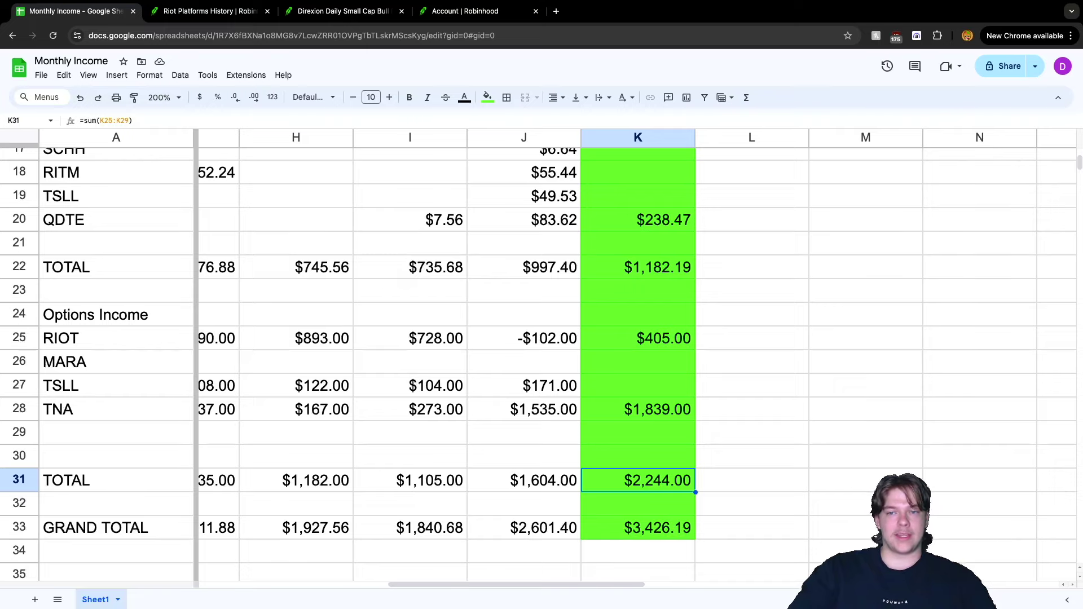
click(638, 267)
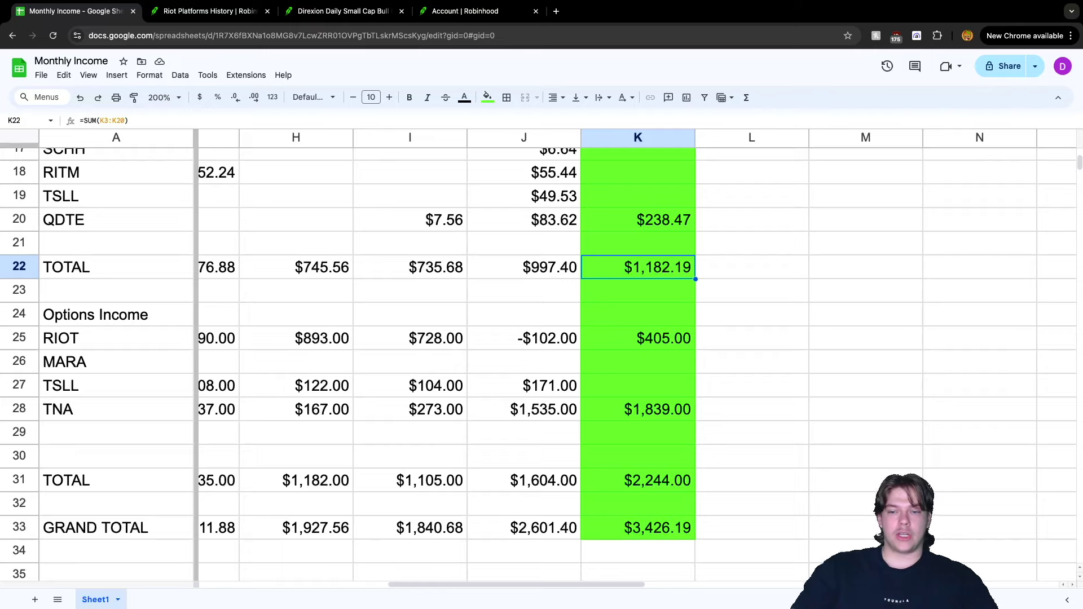
click(638, 480)
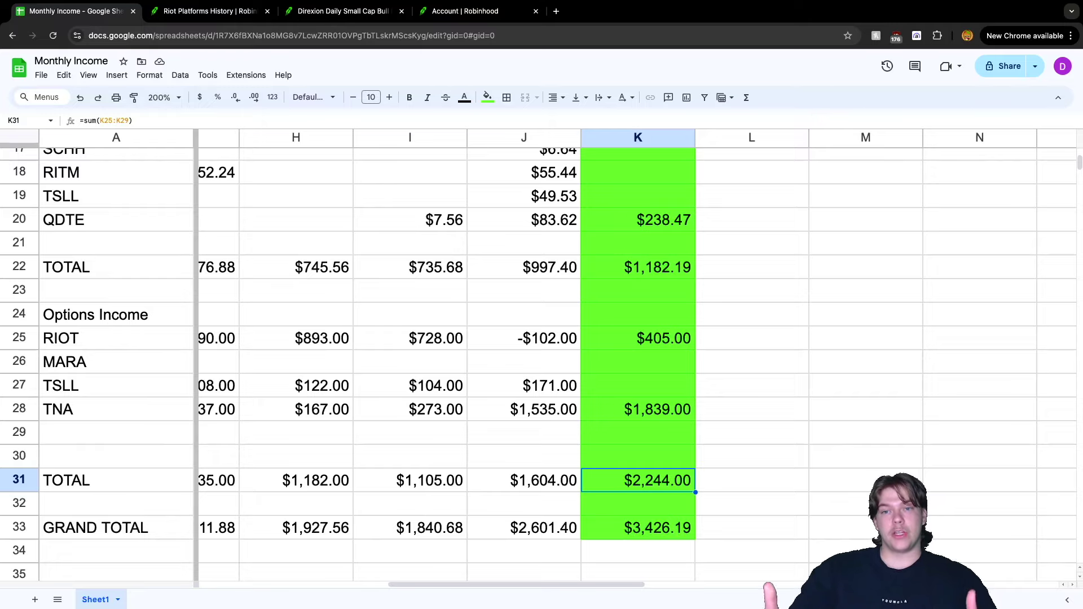
click(638, 267)
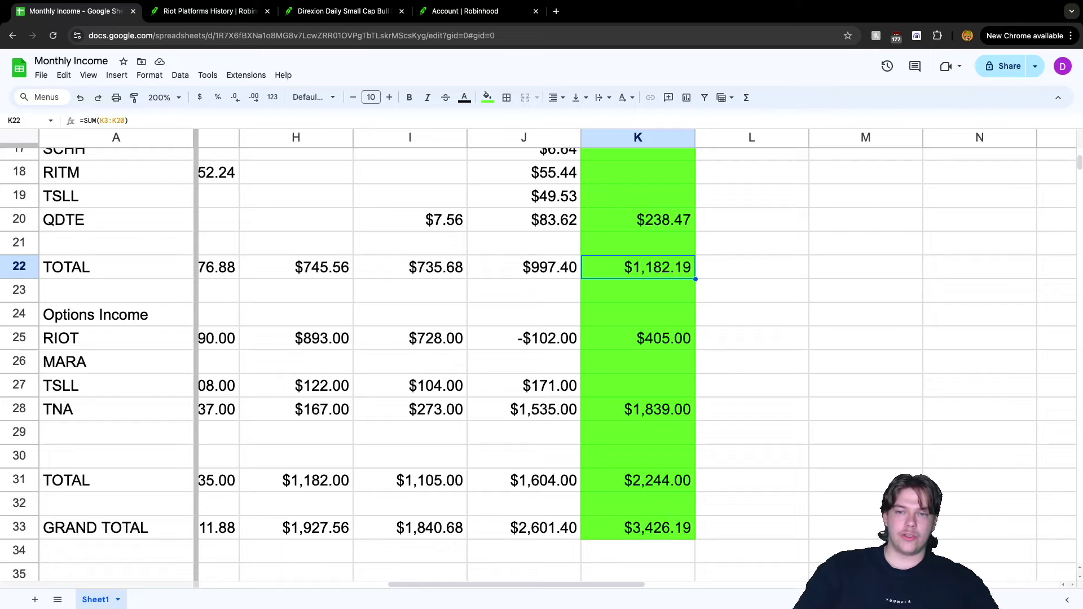
click(751, 267)
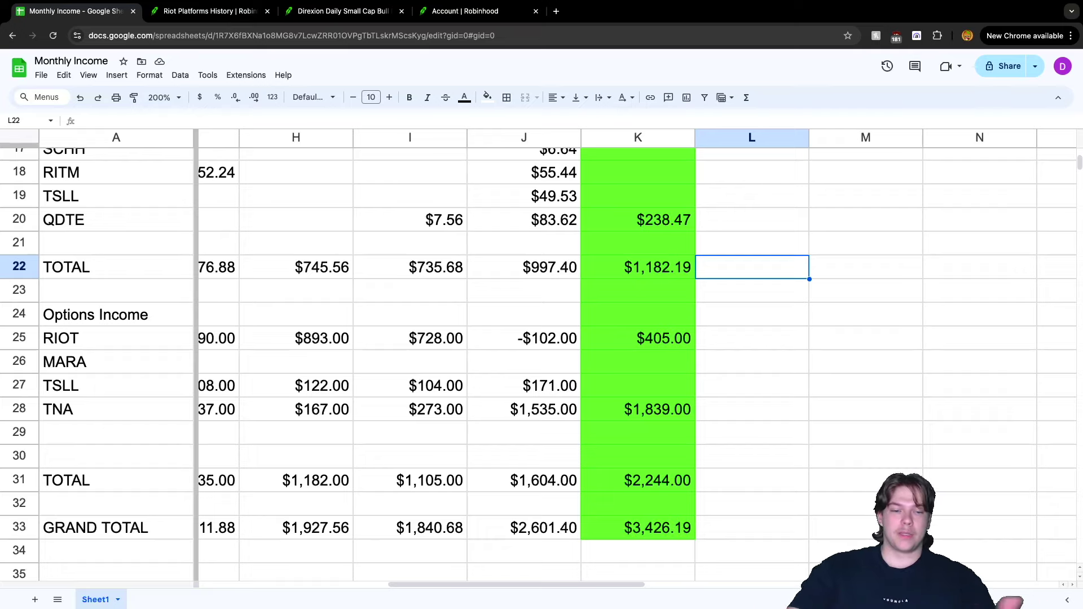
click(638, 550)
key(super+z)
click(752, 527)
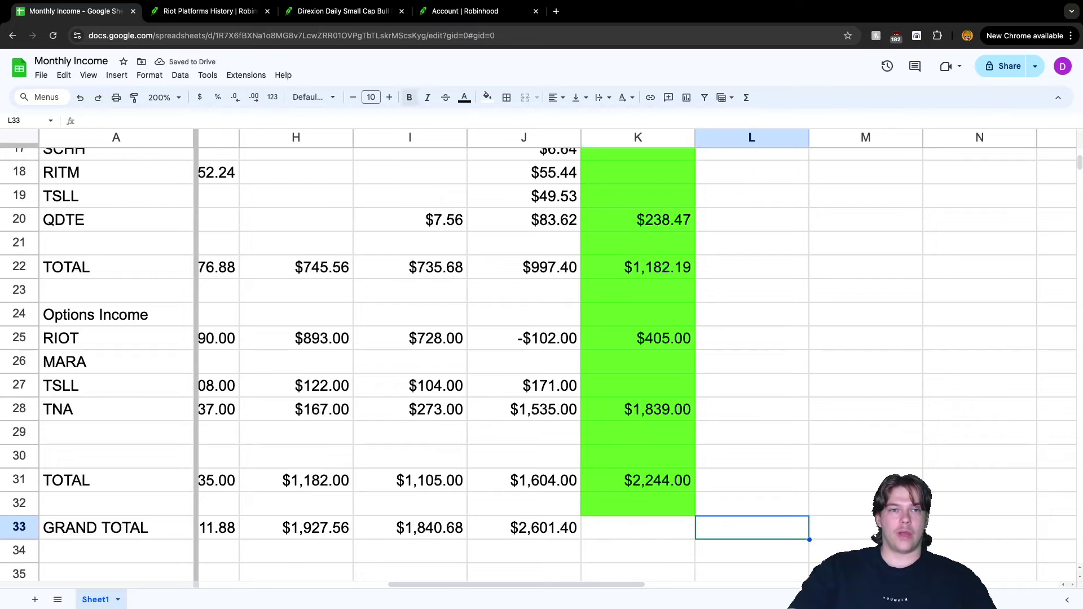
key(ctrl+y)
click(638, 550)
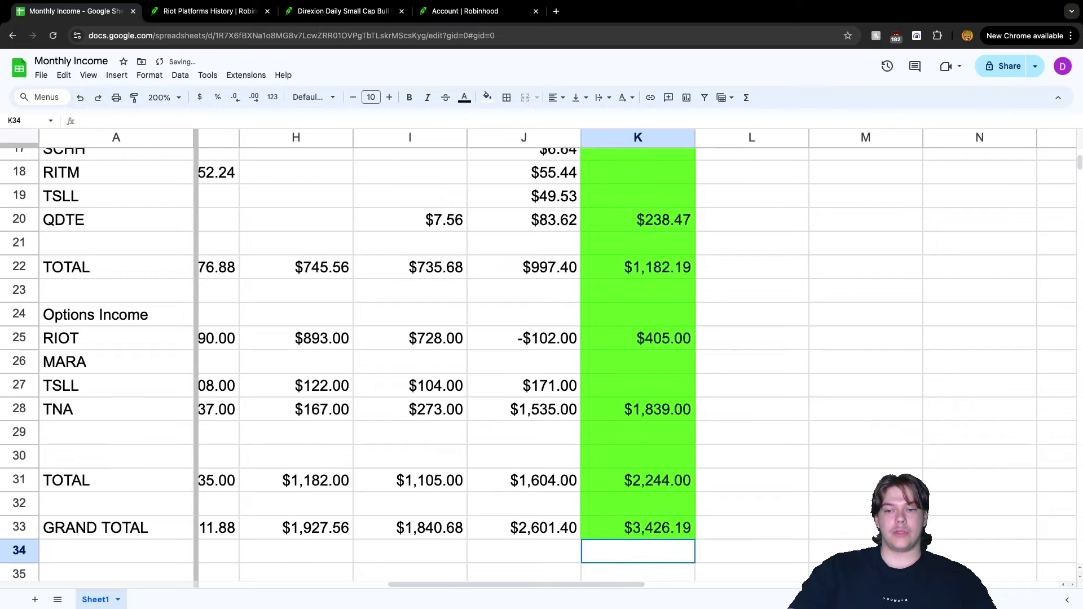
click(751, 527)
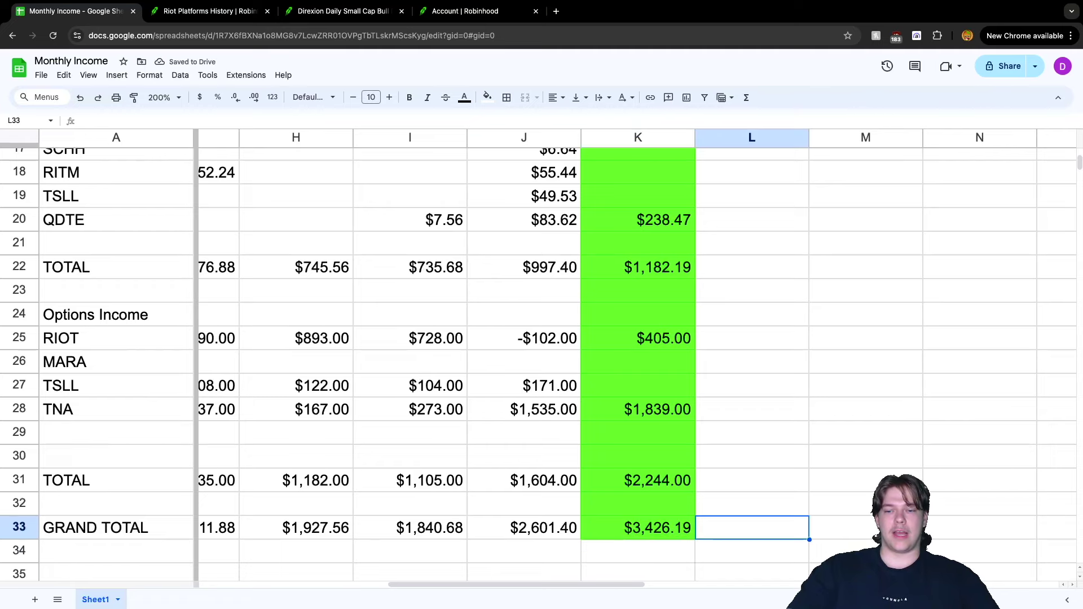
- Switch to Robinhood to look over the dividend, TNA and RIOT histories, and return to the Monthly Income spreadsheet
click(473, 11)
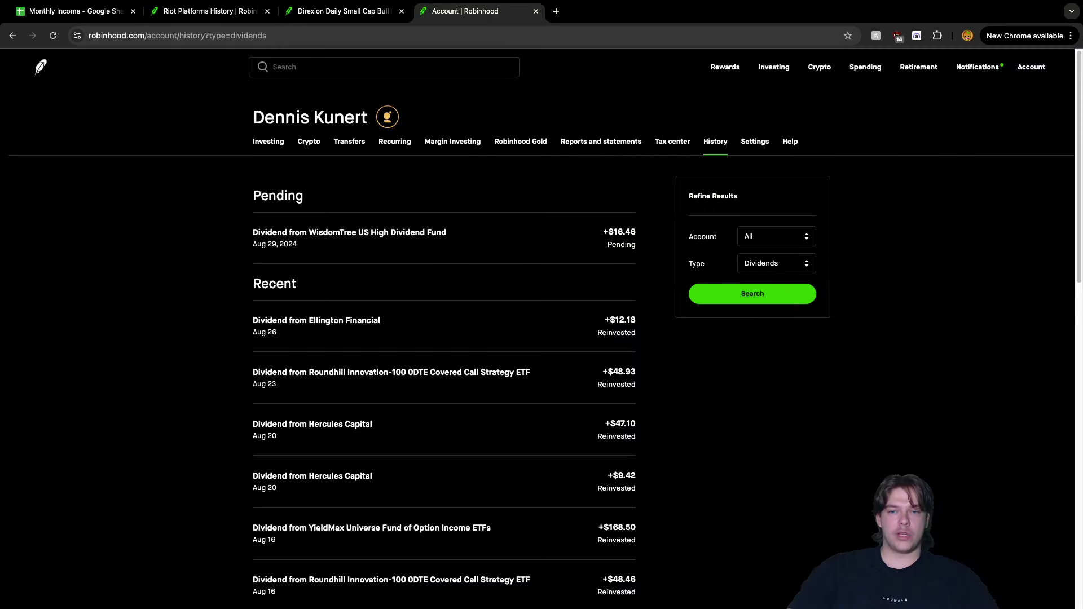
scroll(444, 294, down, 4)
scroll(444, 294, down, 1)
scroll(444, 266, up, 1)
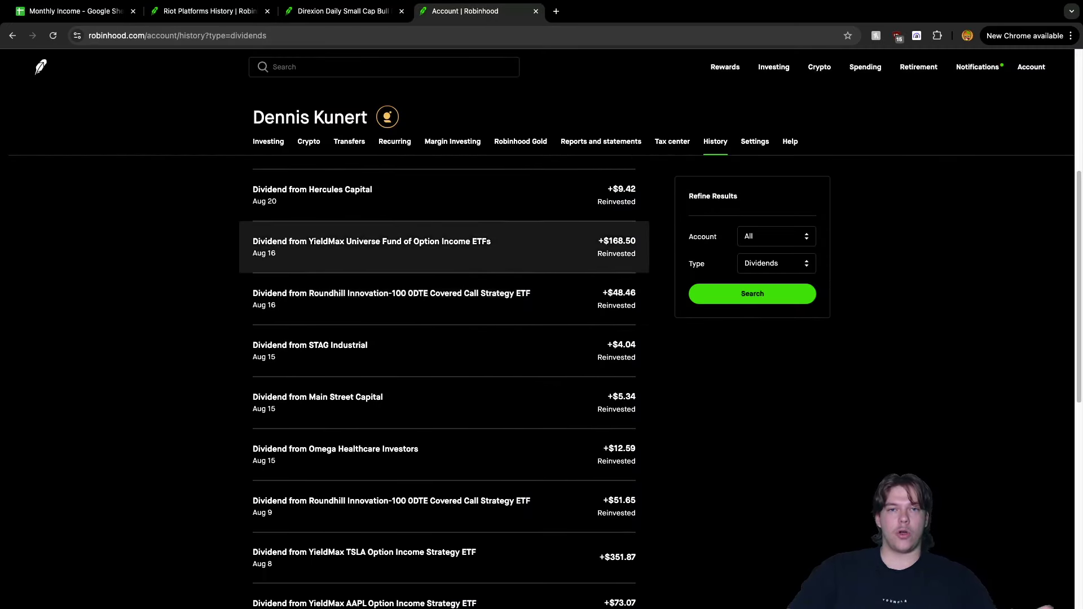
key(super+3)
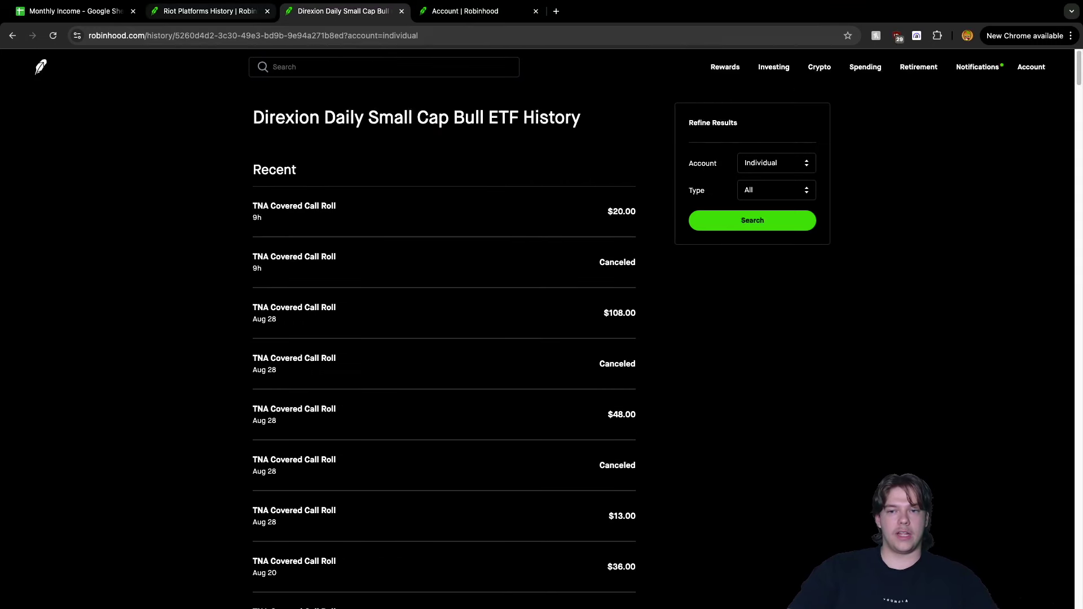
key(super+2)
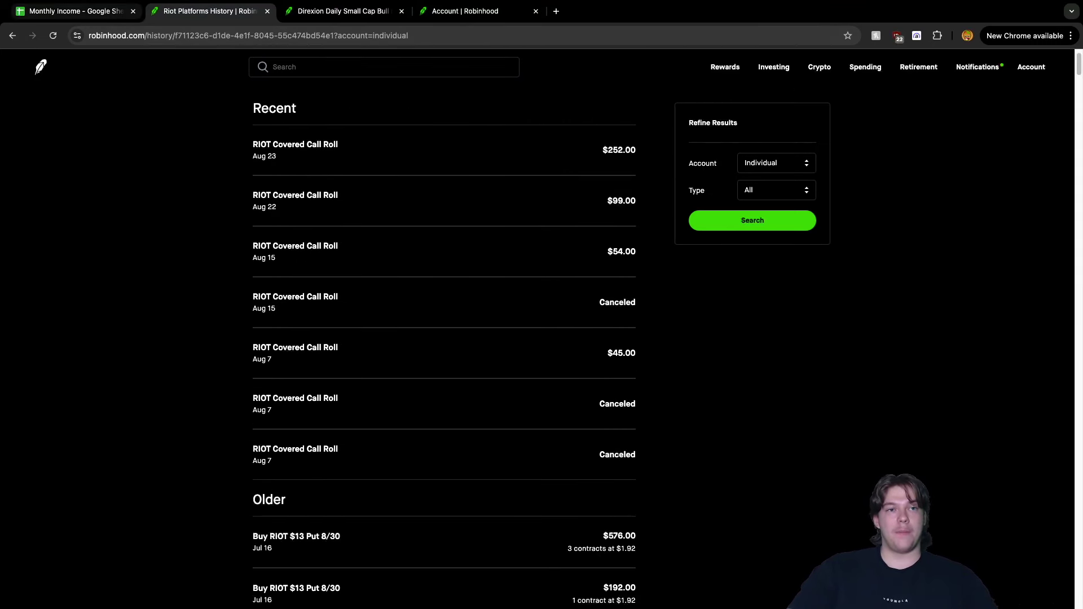
key(super+1)
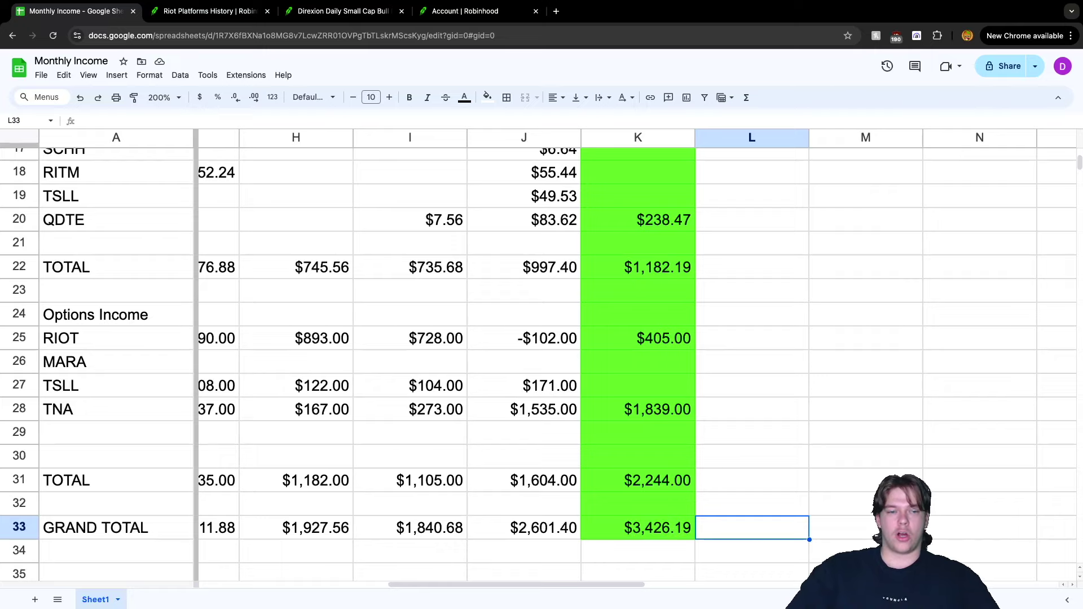
- Check August's TNA options income and the month's grand total
click(637, 409)
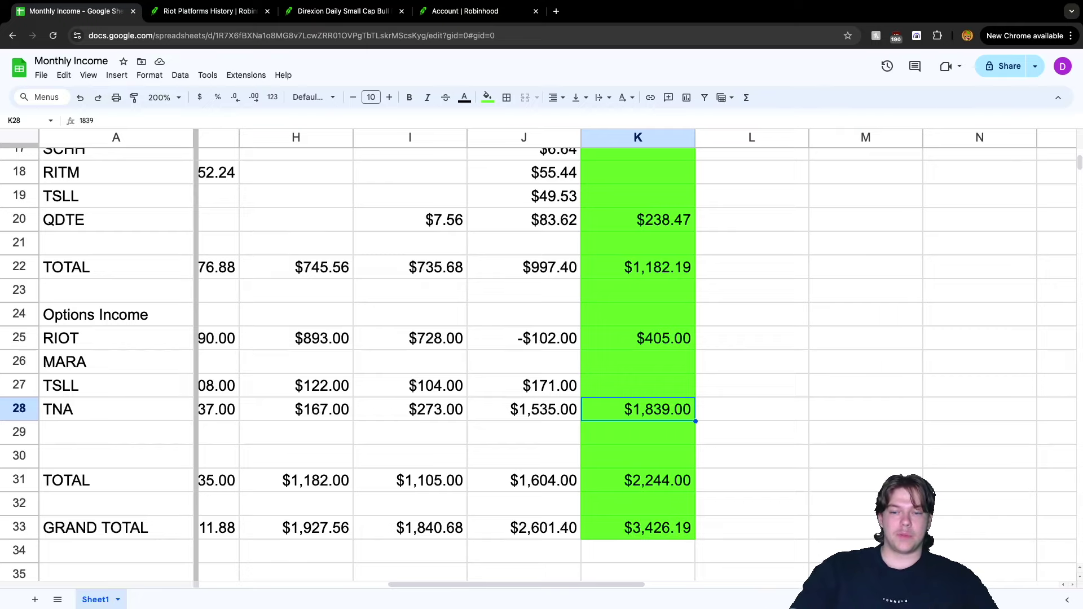
click(752, 528)
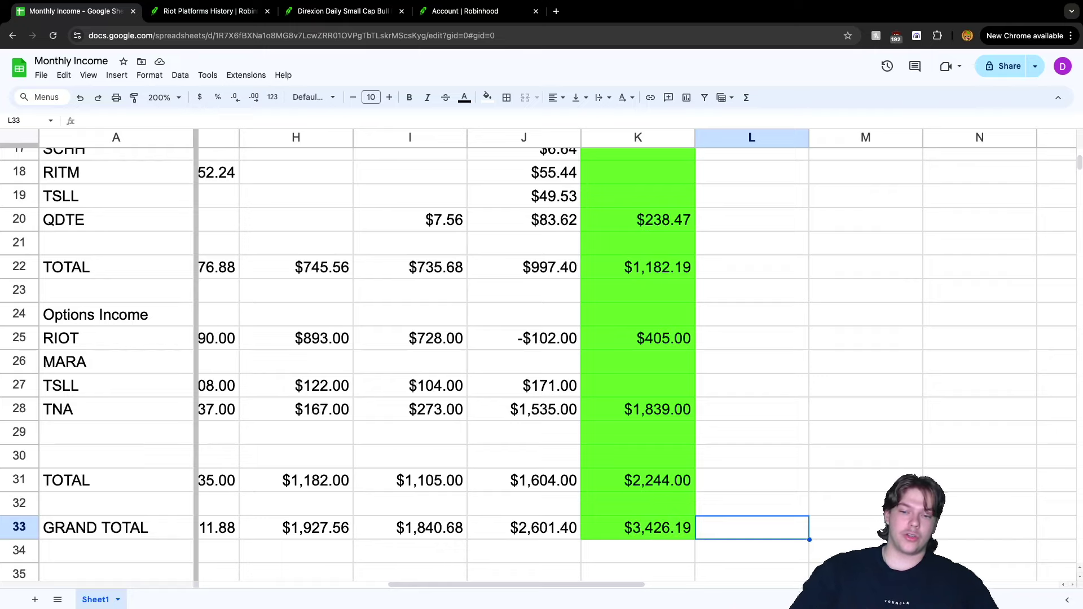
click(638, 527)
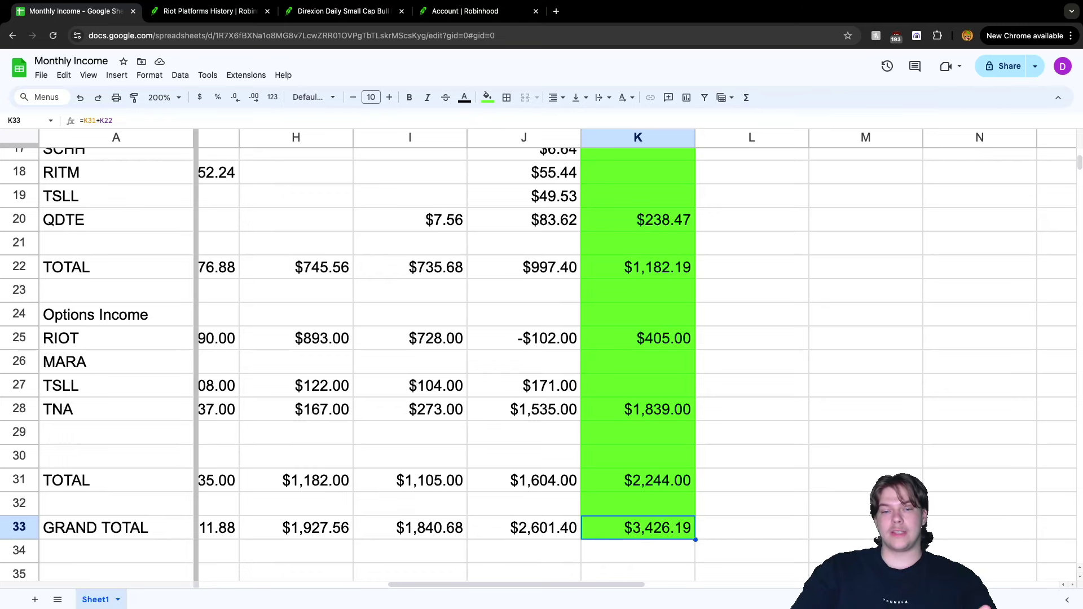
- Review the August dividend income from YMAX, TSLY and AMZY
scroll(539, 364, up, 7)
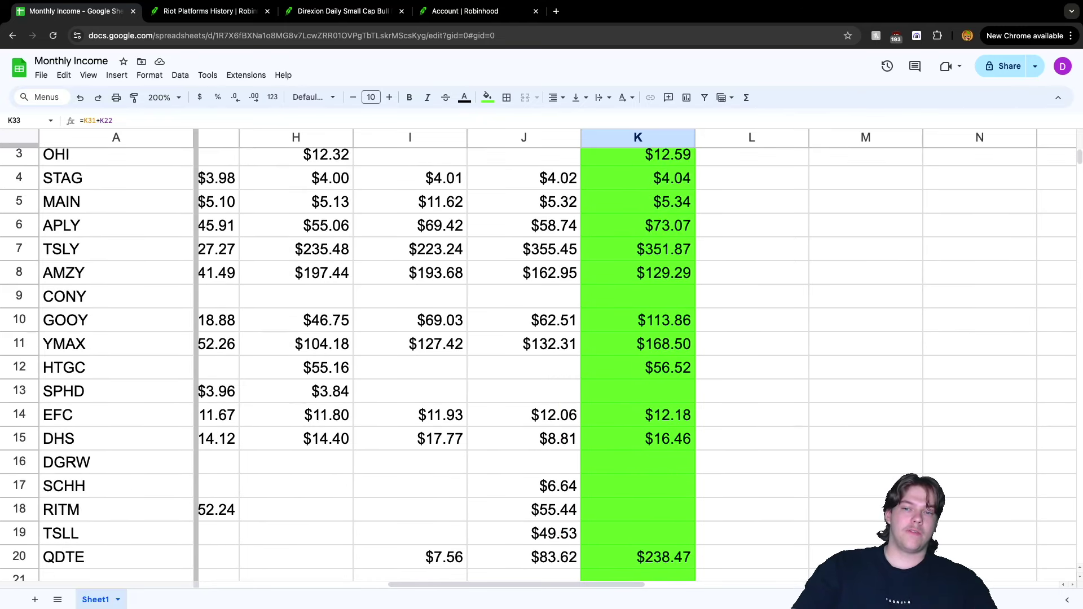
scroll(538, 363, up, 1)
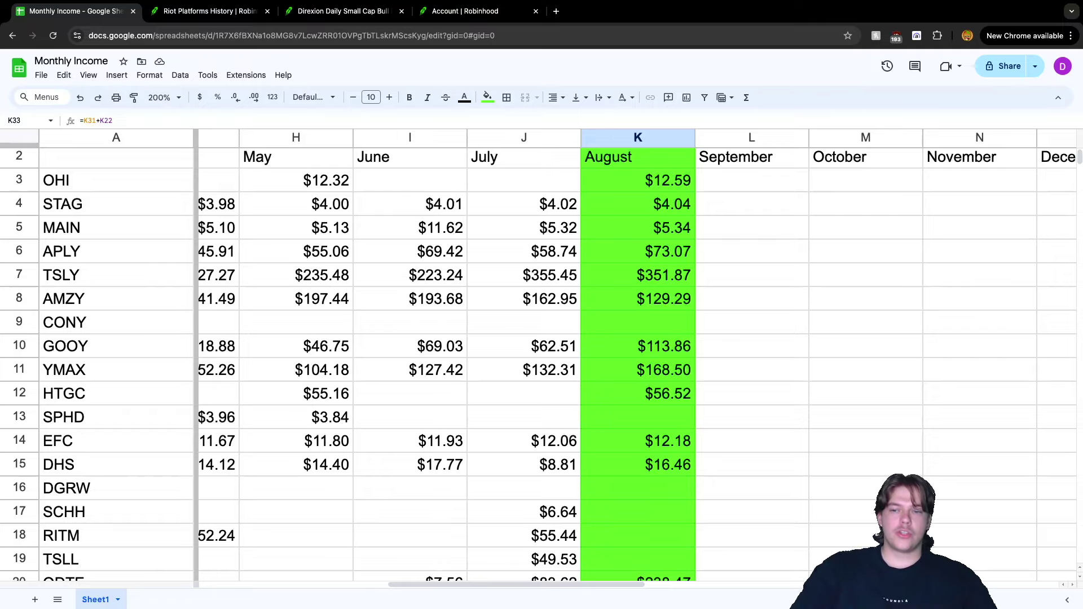
click(638, 370)
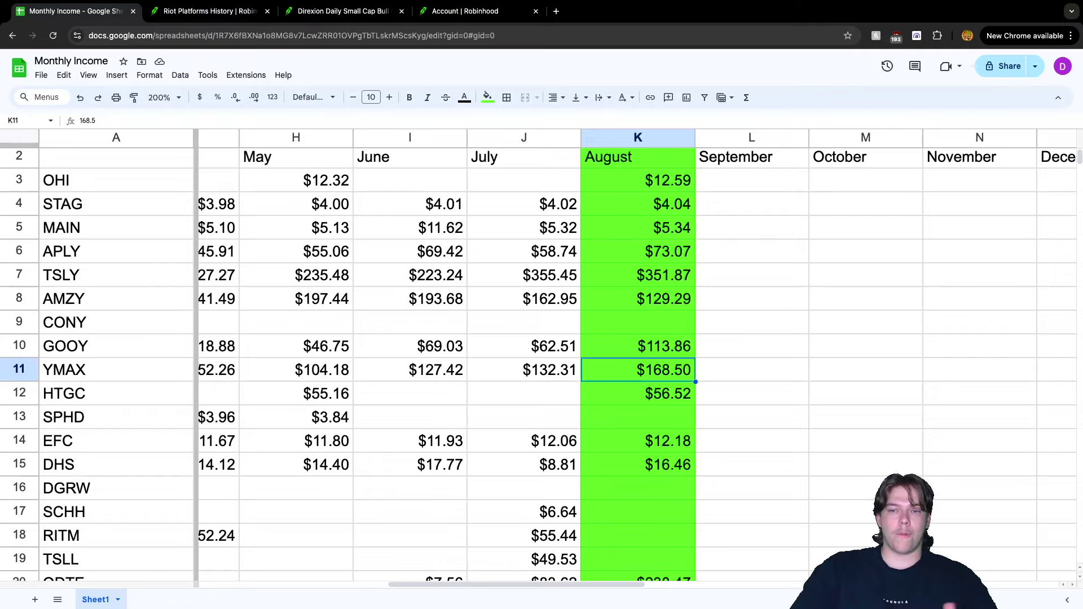
click(638, 274)
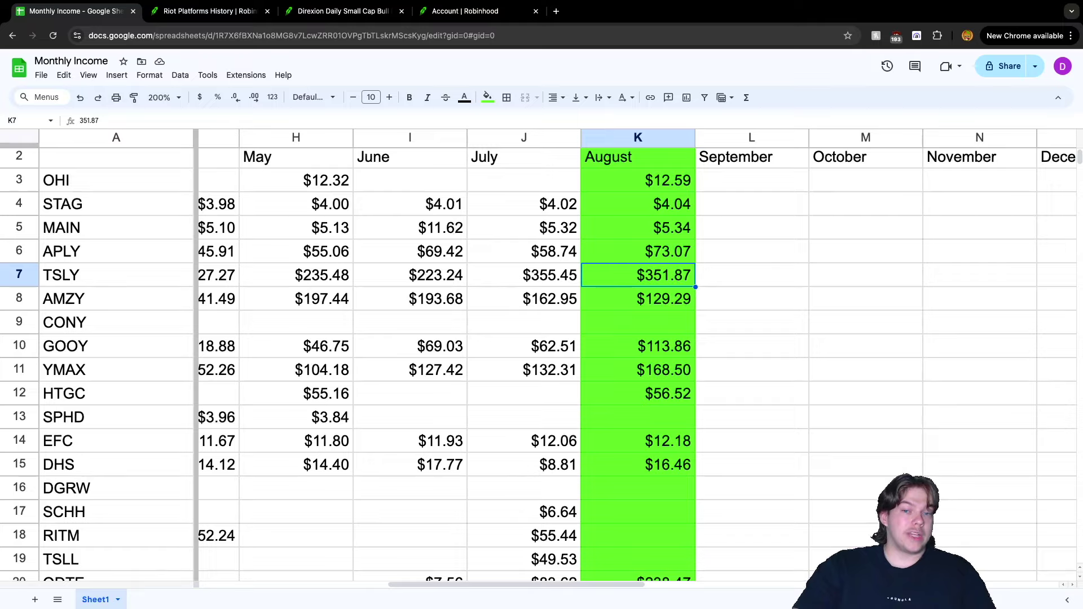
click(637, 299)
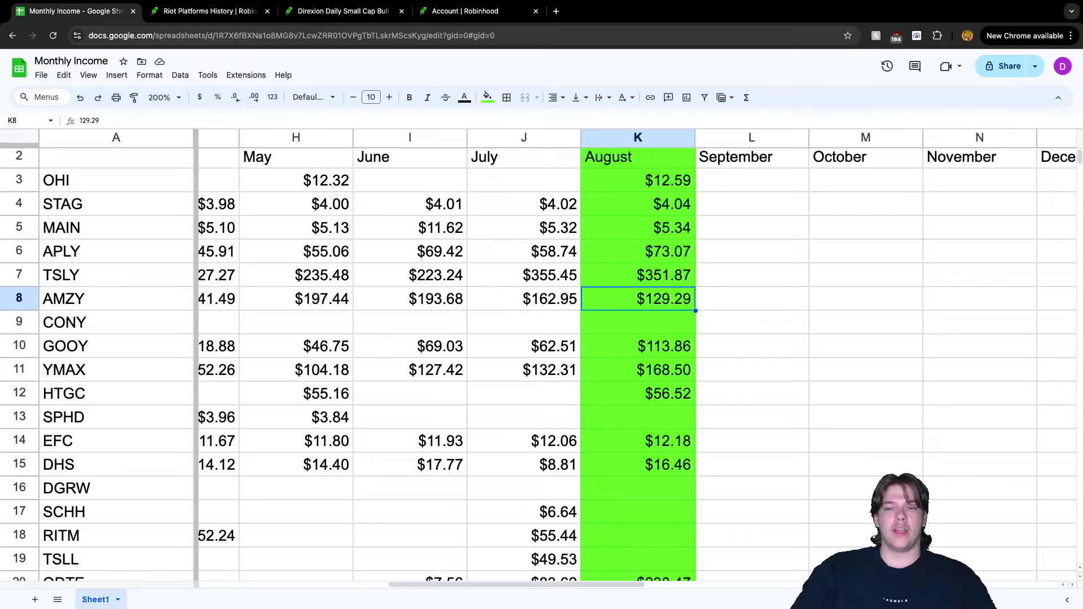
click(638, 275)
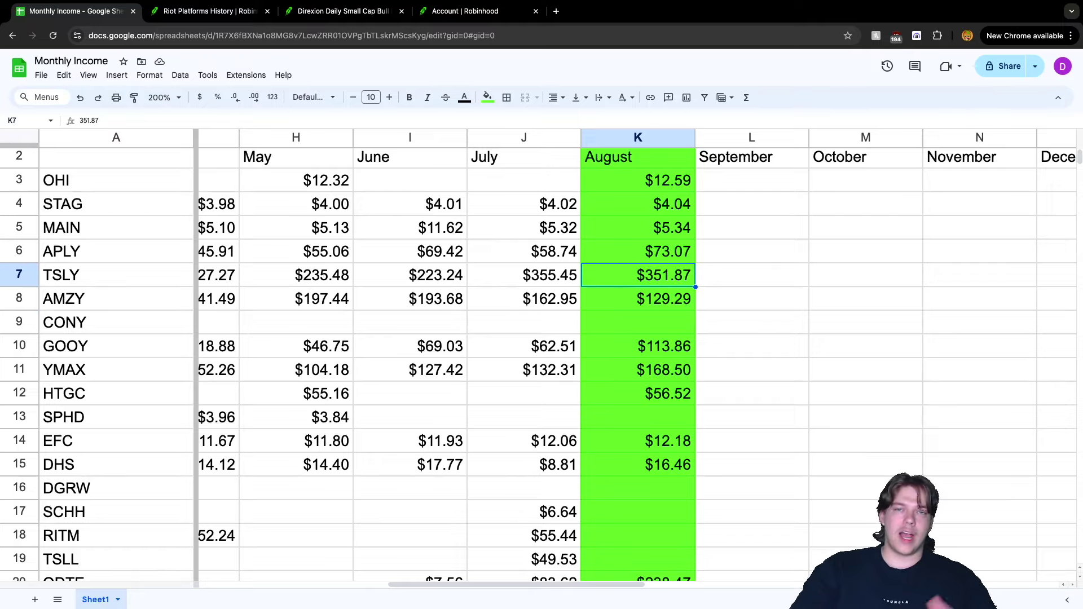
click(638, 299)
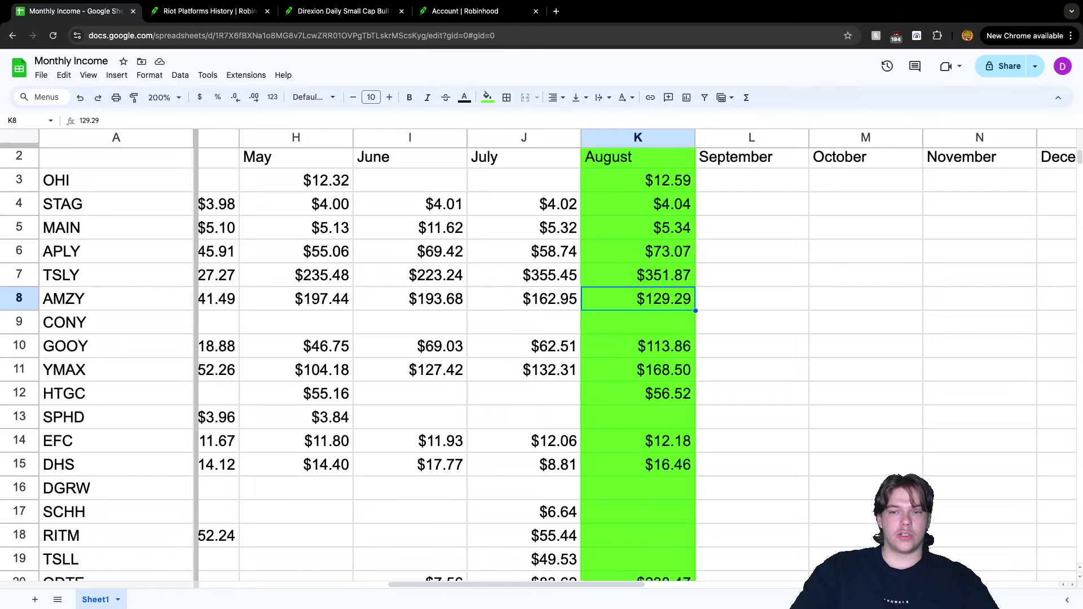
click(638, 369)
- Review August's QDTE dividend, the RIOT and TNA options income, and the month's closing totals
scroll(541, 361, down, 5)
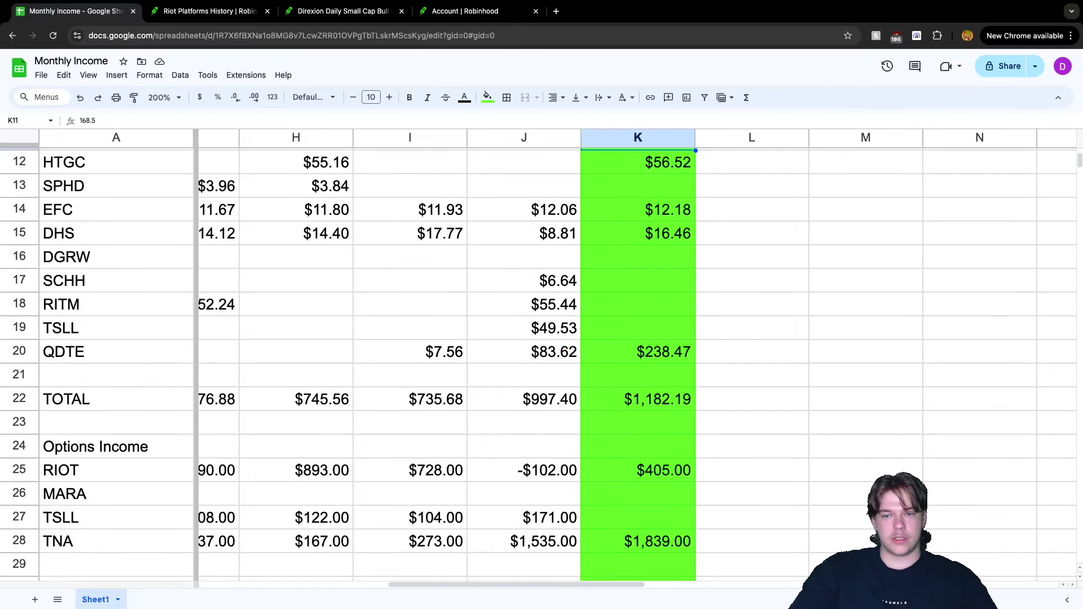
click(638, 351)
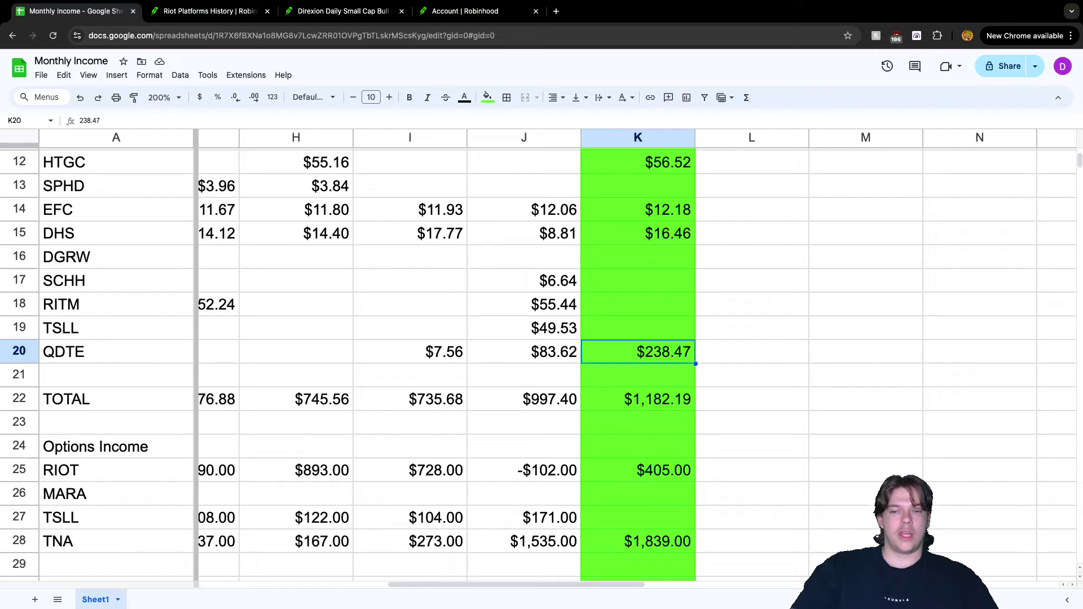
click(637, 470)
click(637, 541)
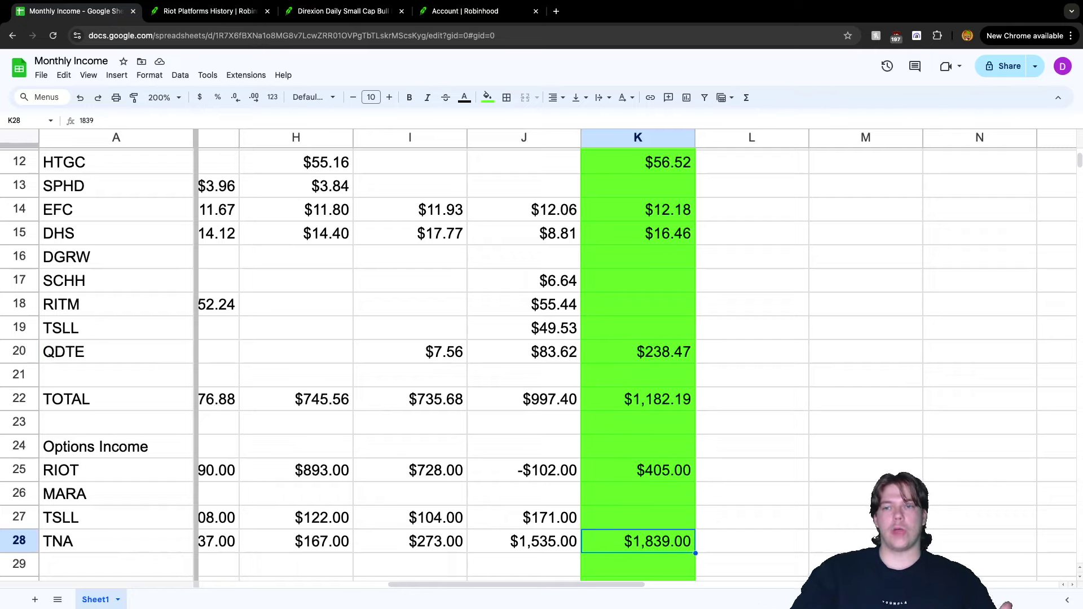
scroll(538, 365, down, 5)
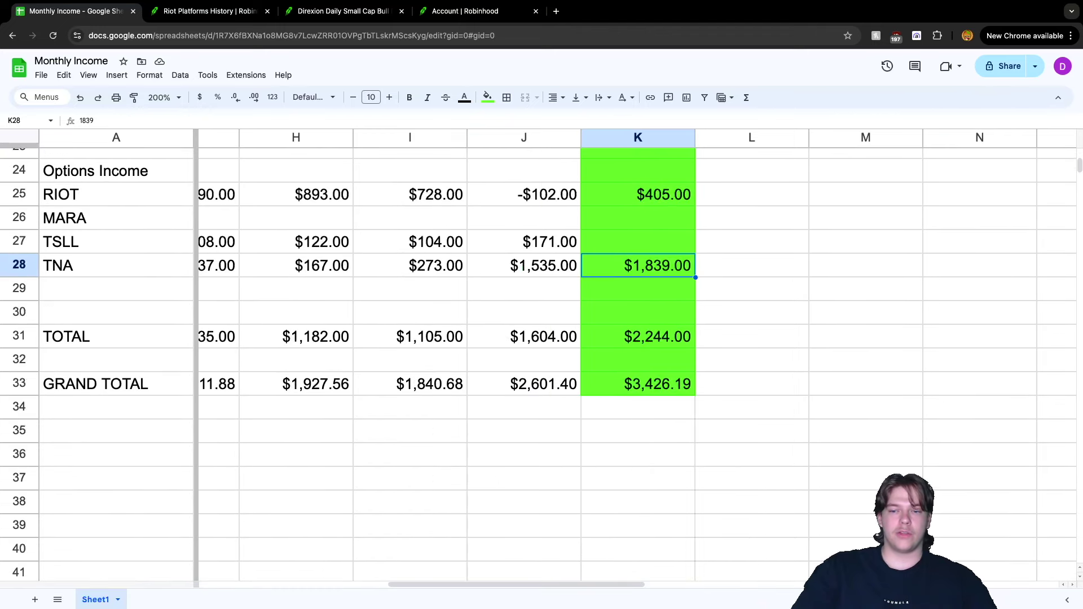
scroll(539, 365, up, 1)
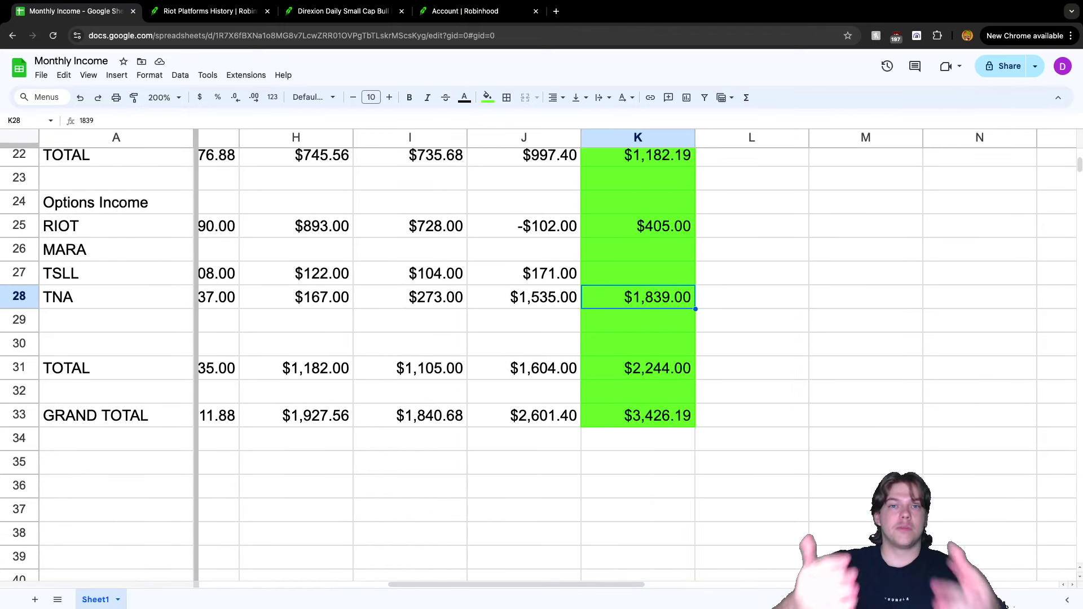